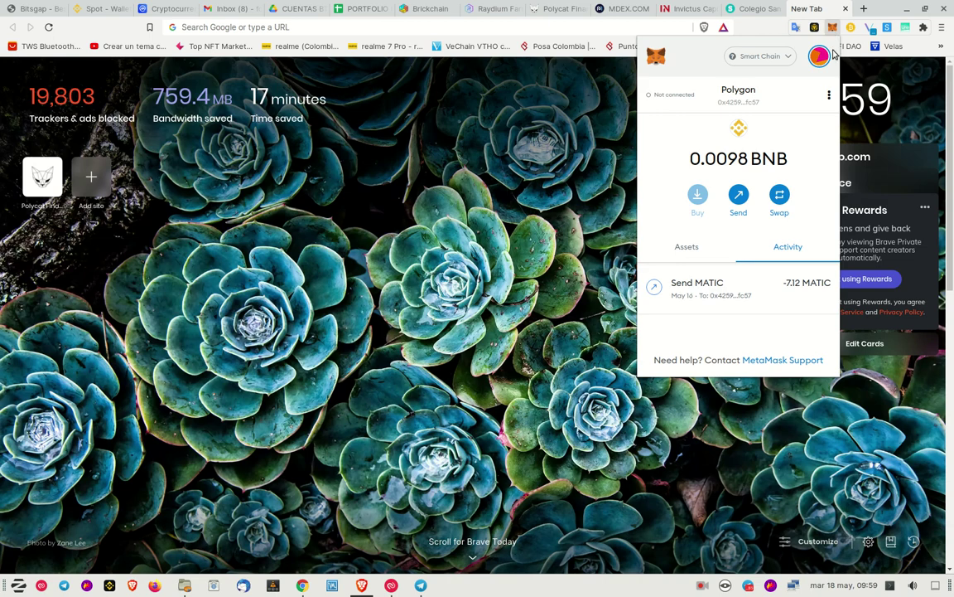
left_click(828, 95)
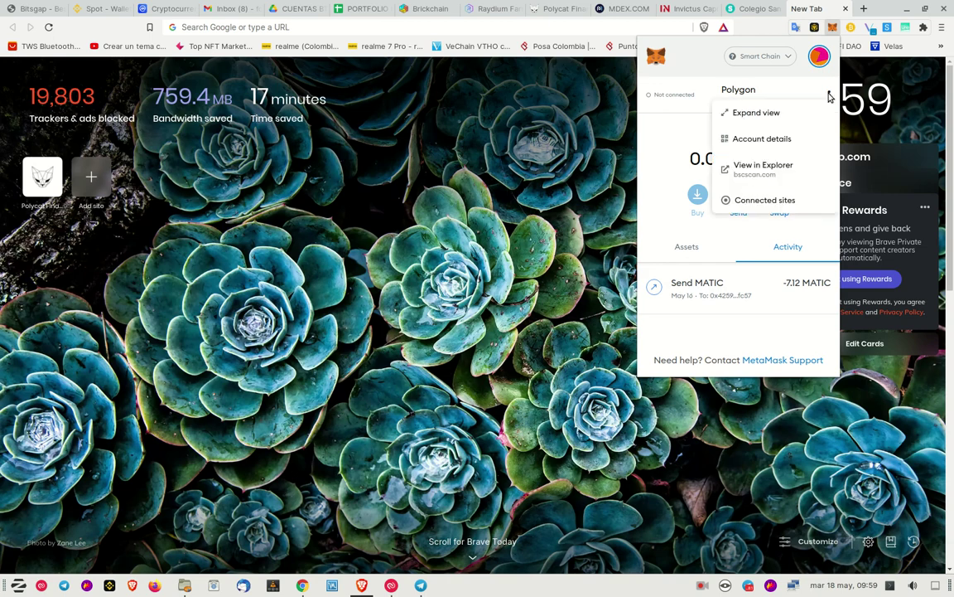
left_click(780, 115)
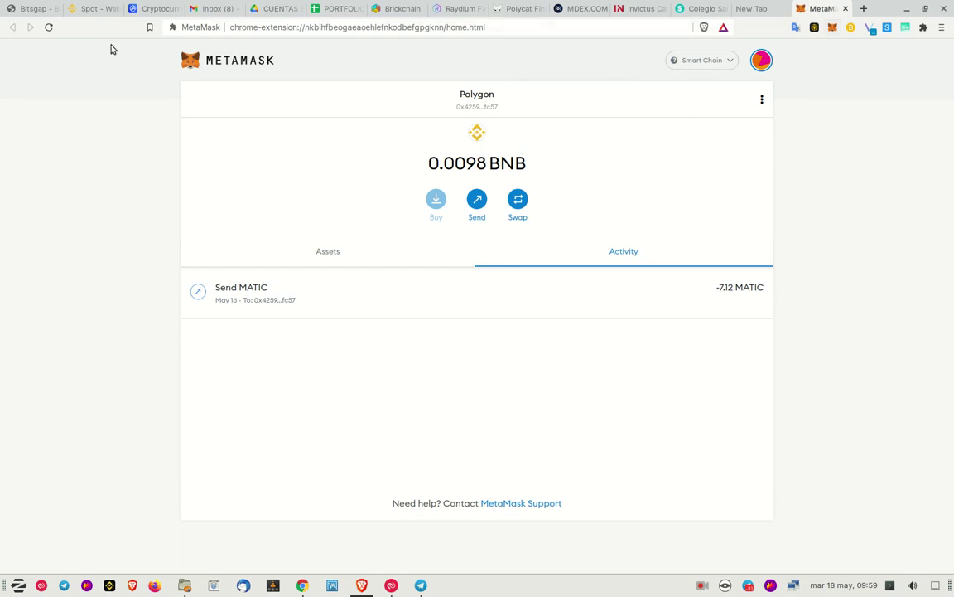
left_click(845, 8)
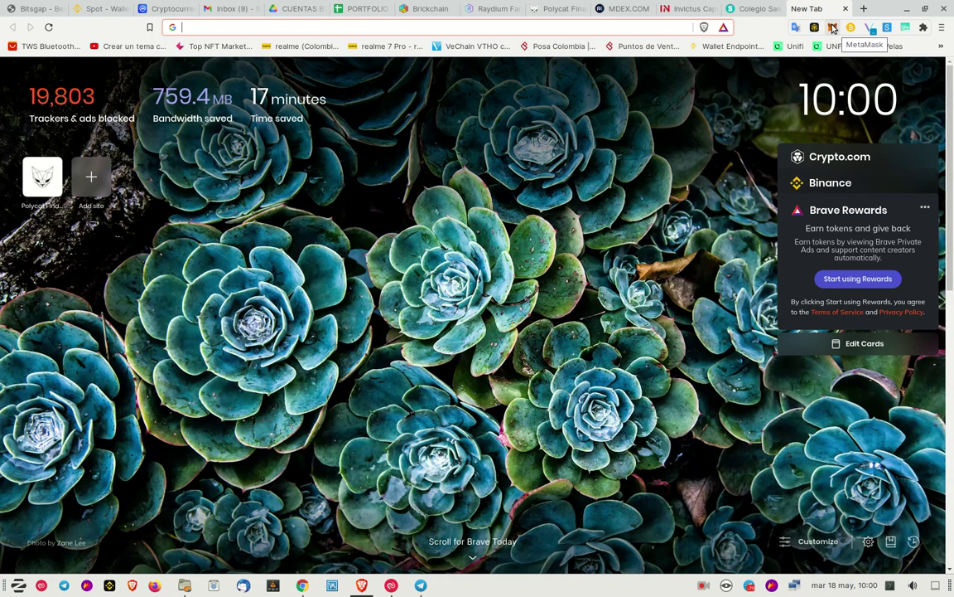
Step: Open the MetaMask extension and expand the wallet into its full-page view
left_click(833, 29)
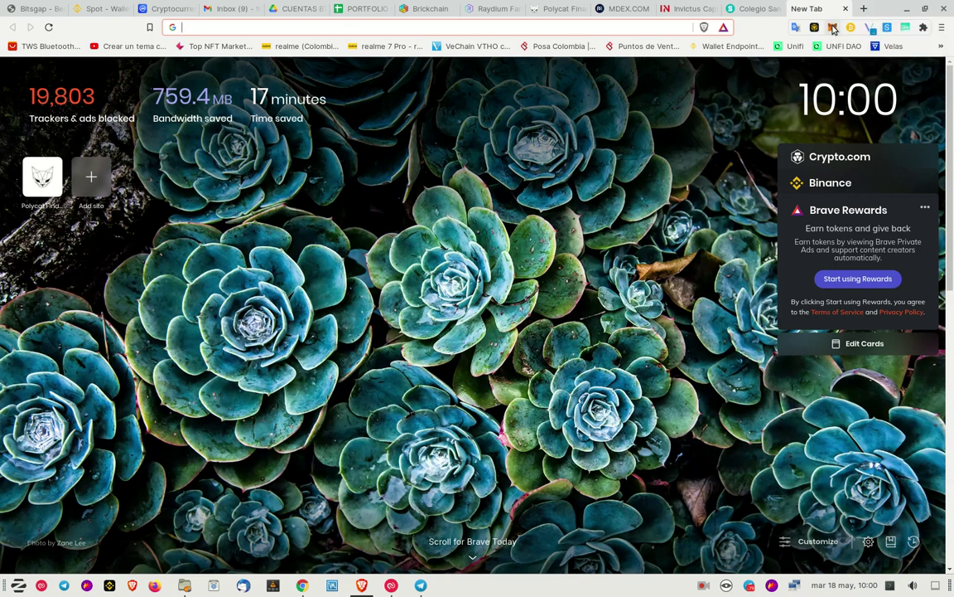
left_click(834, 29)
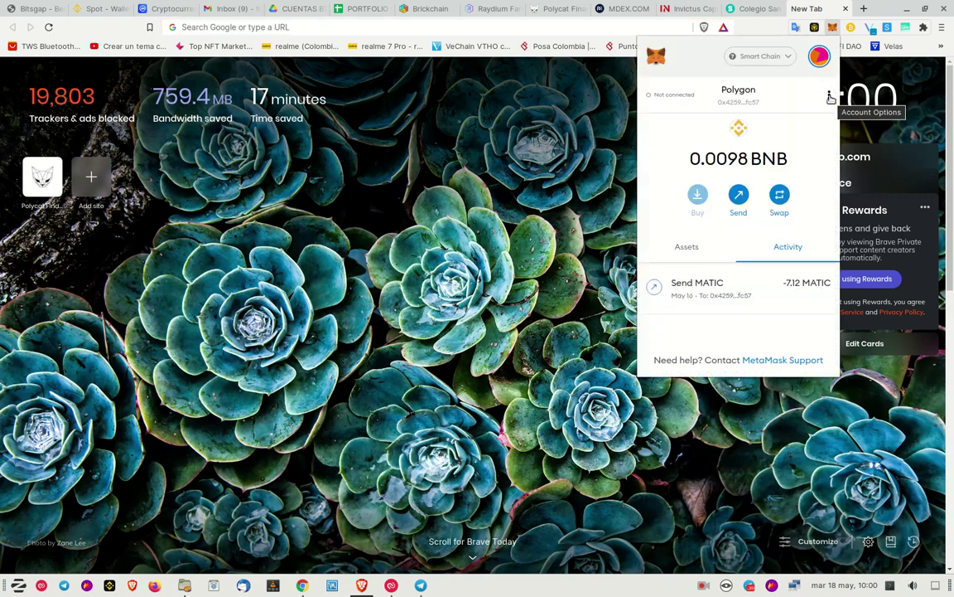
left_click(829, 96)
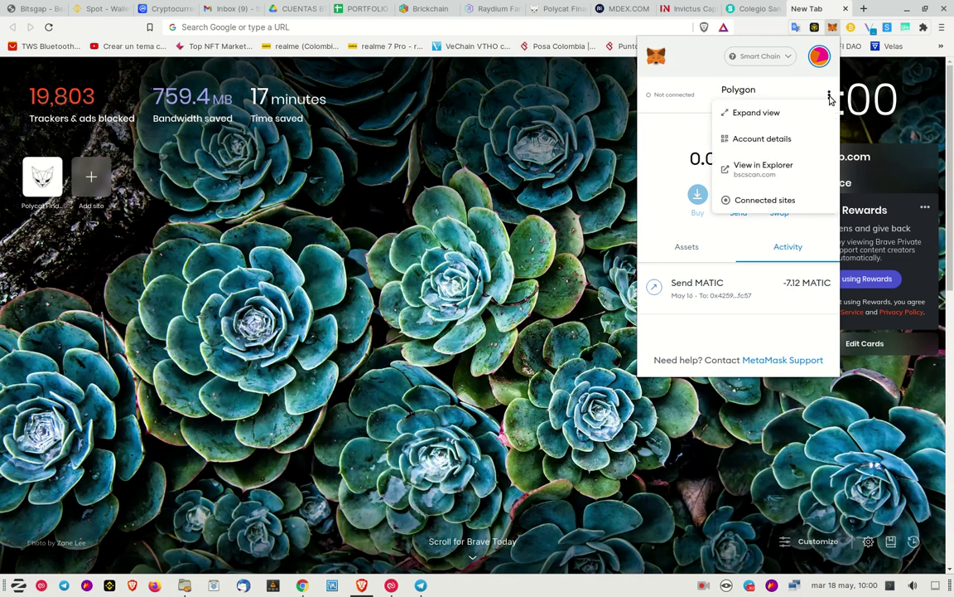
left_click(756, 113)
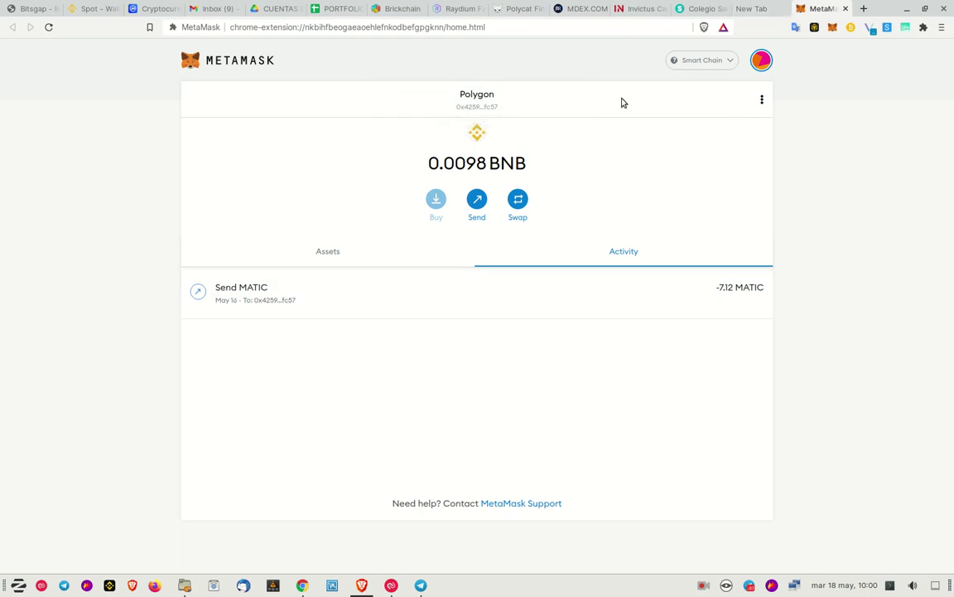
Step: Bring up the custom RPC network form, and look through the wallet's General settings
left_click(727, 62)
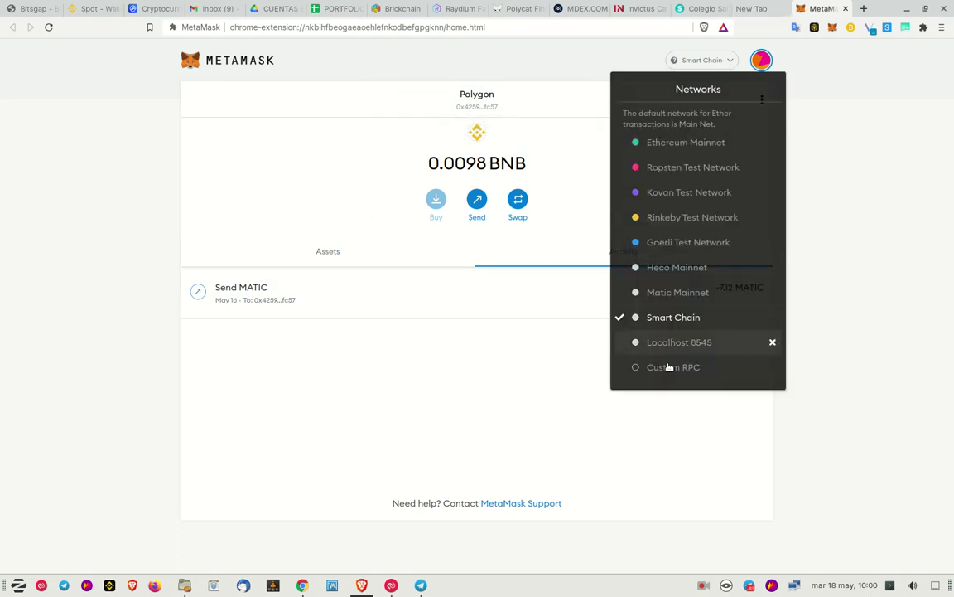
left_click(670, 369)
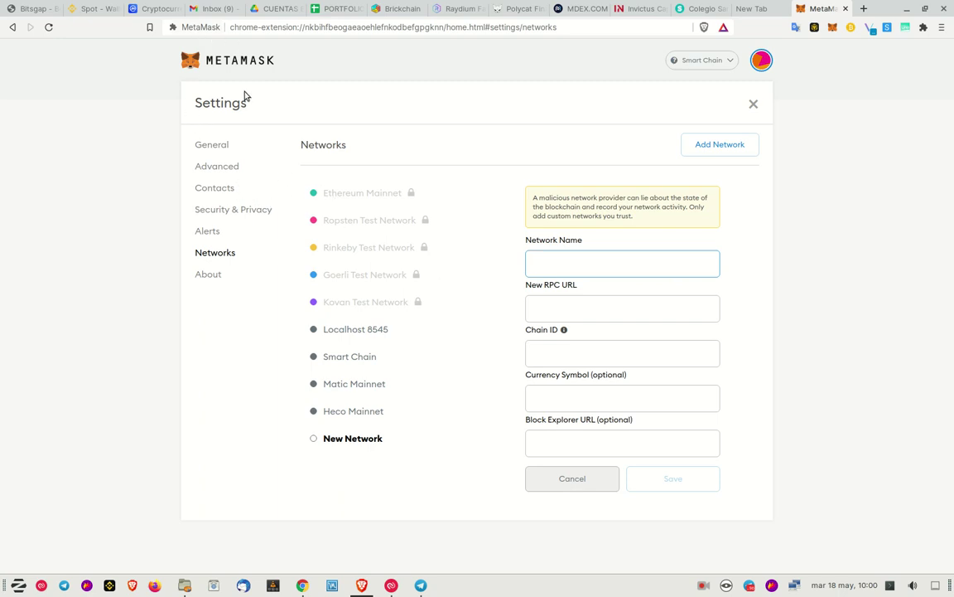
left_click(213, 146)
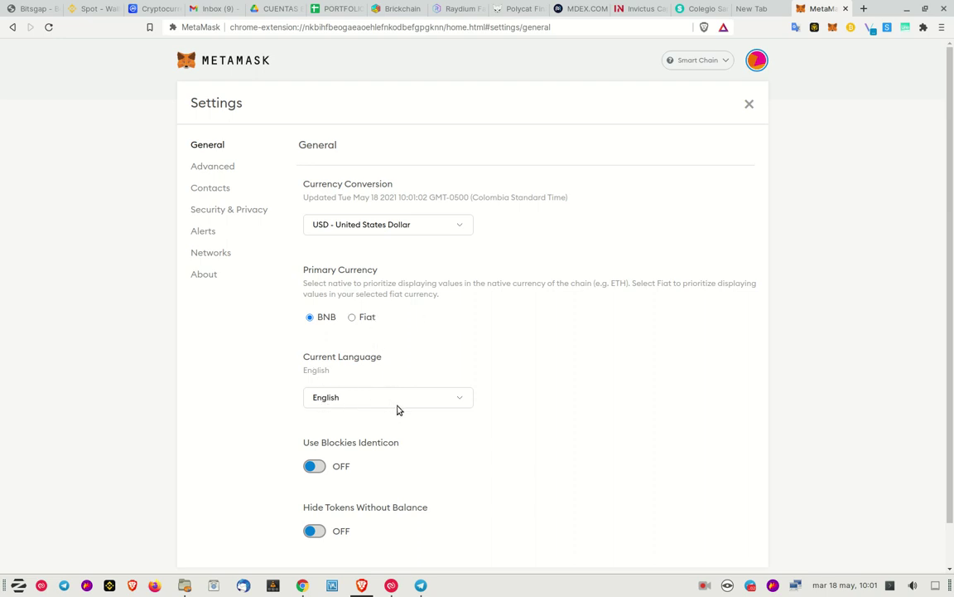
scroll(397, 409, "down", 1)
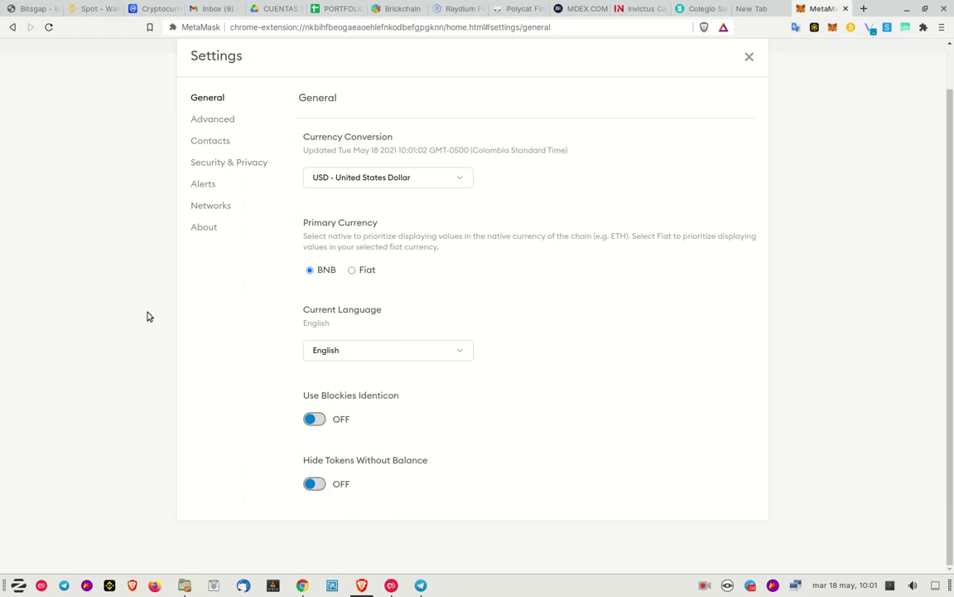
scroll(146, 316, "up", 1)
Step: View the Advanced settings, and open the Sync with mobile page without going through with the sync
left_click(213, 166)
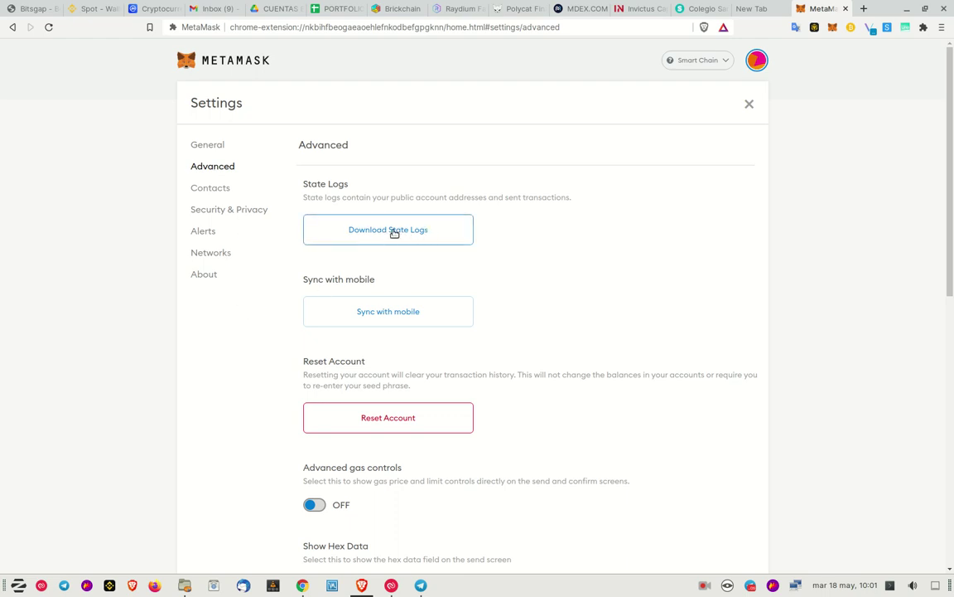
left_click(382, 315)
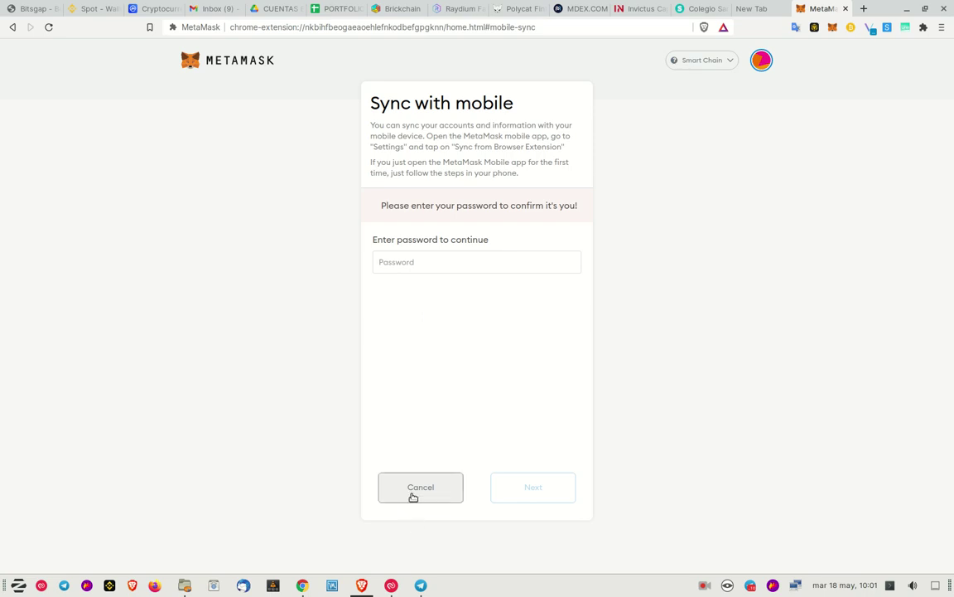
left_click(412, 493)
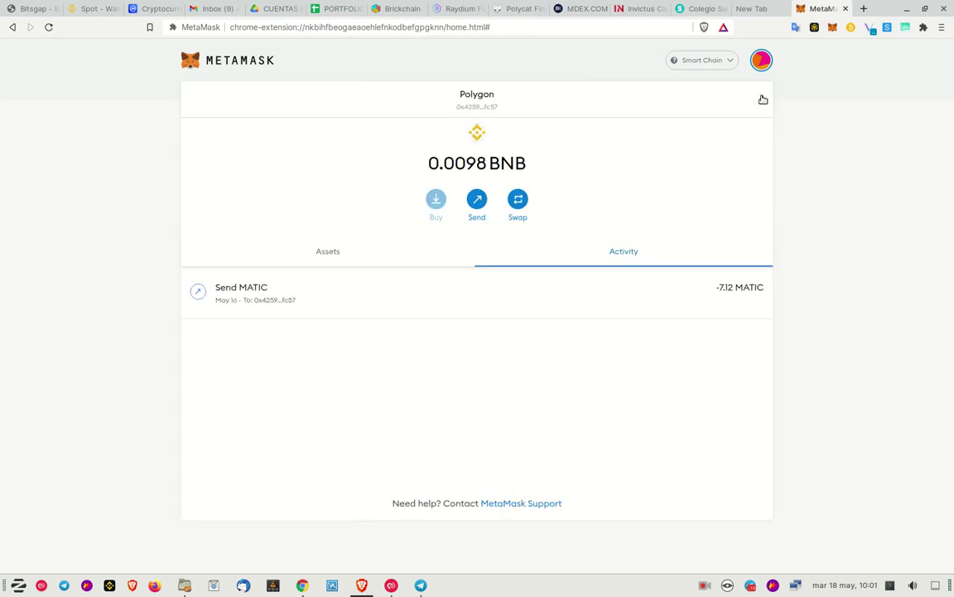
Step: View the account details of the Polygon account and close them
left_click(763, 99)
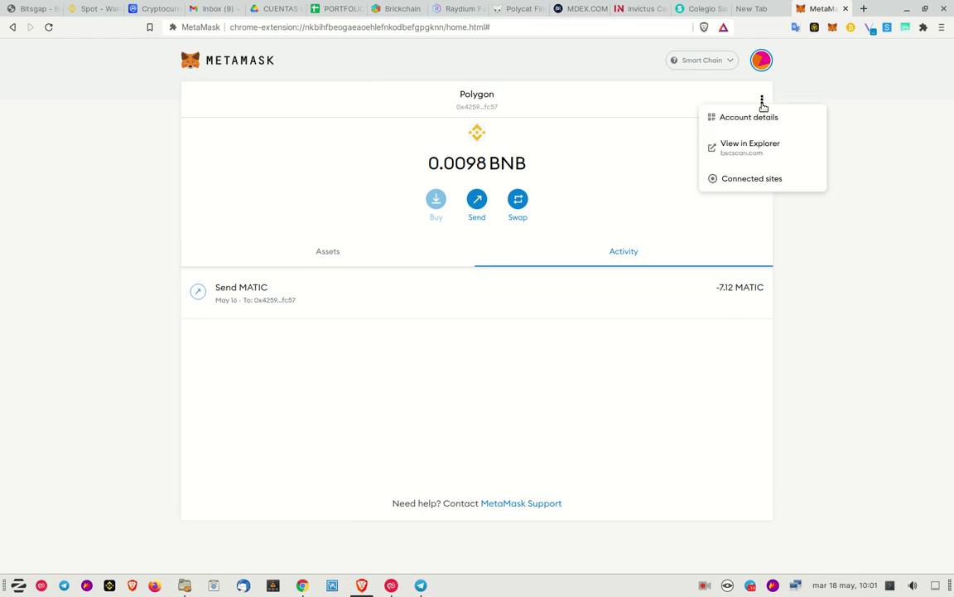
left_click(758, 118)
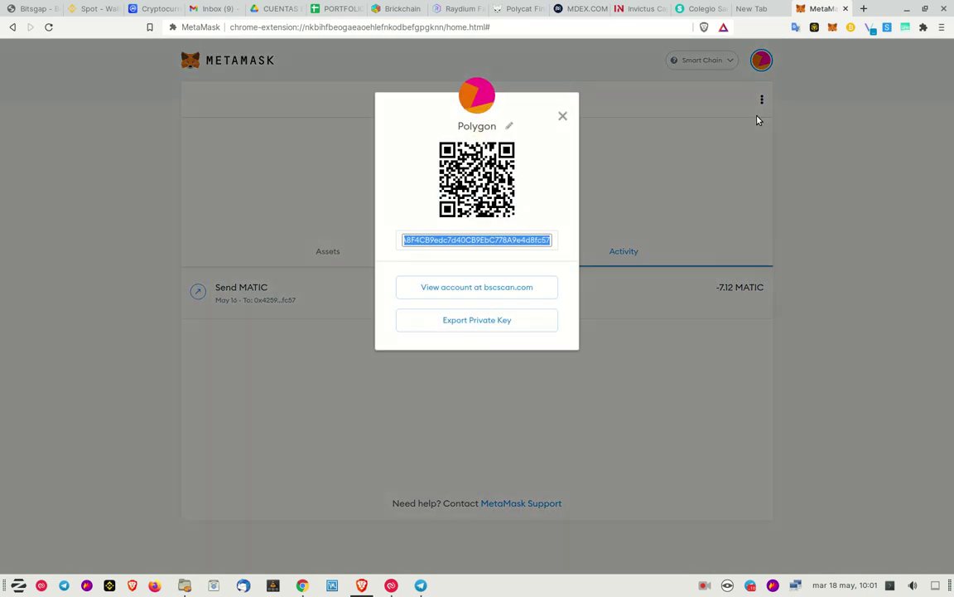
left_click(562, 117)
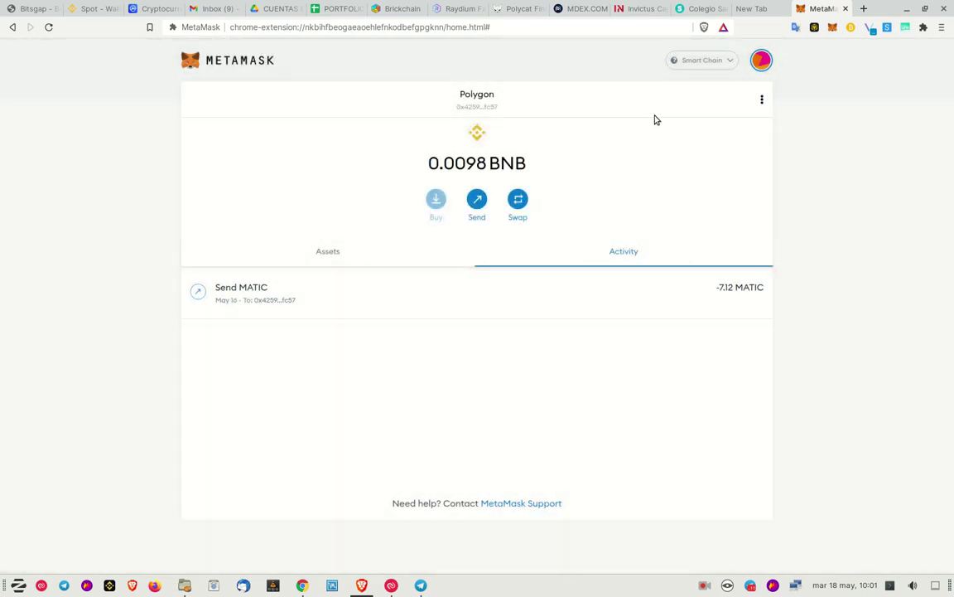
Step: Return to the wallet settings and look at the Contacts and Security & Privacy sections
left_click(759, 58)
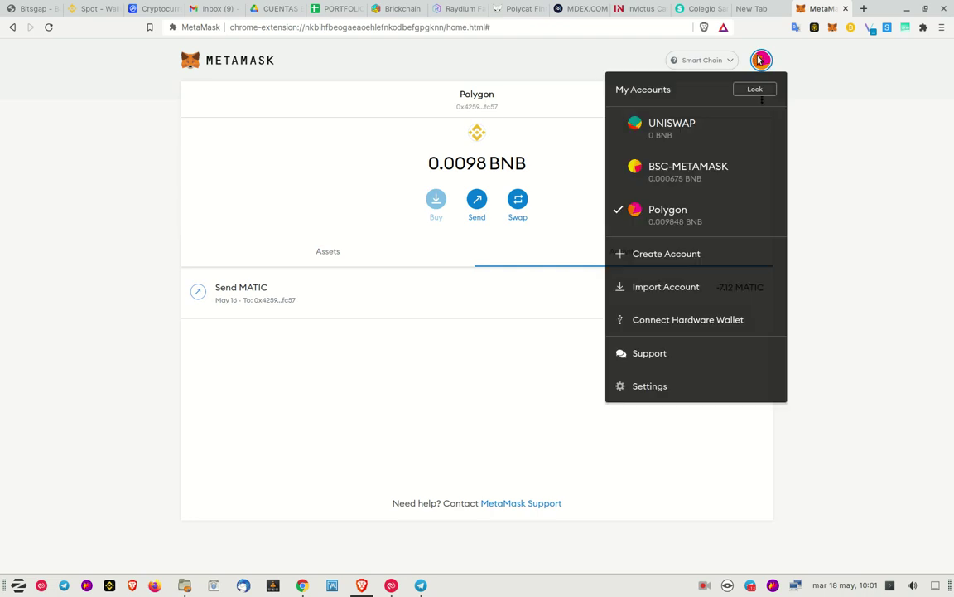
left_click(638, 386)
left_click(216, 189)
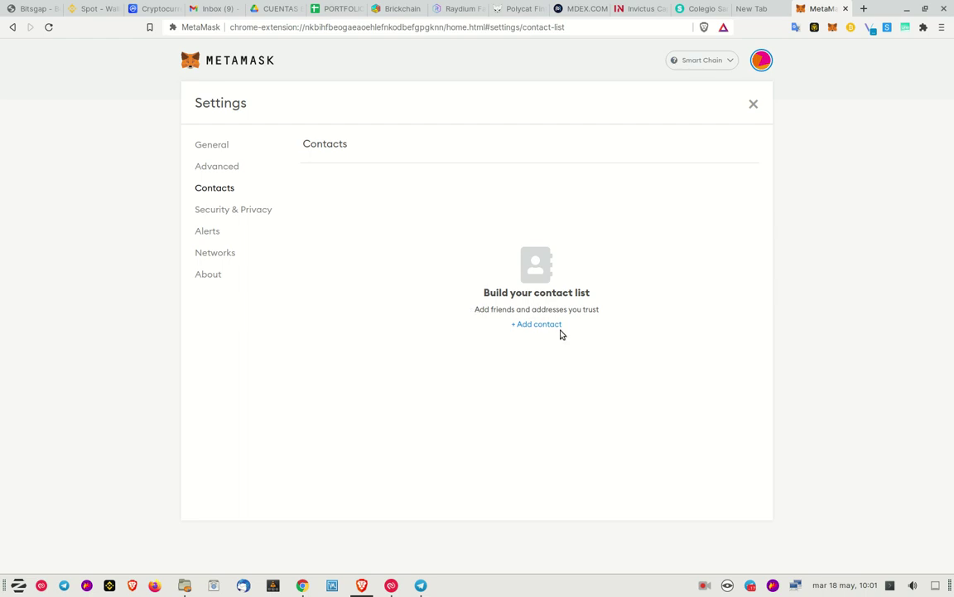
left_click(233, 211)
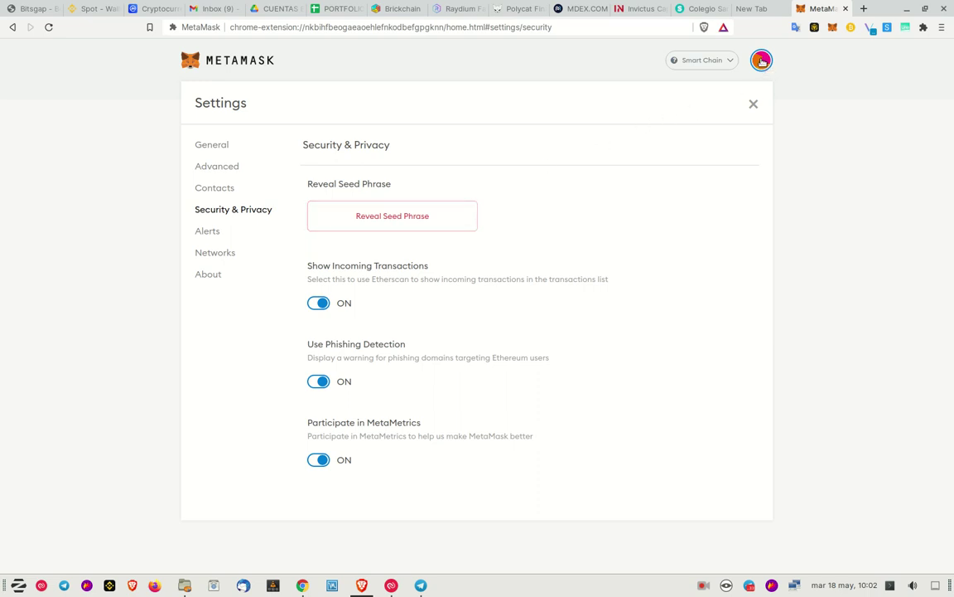
Step: Show the account list, capture the wallet page with Flameshot, and outline the UNISWAP account with a rectangle
left_click(761, 61)
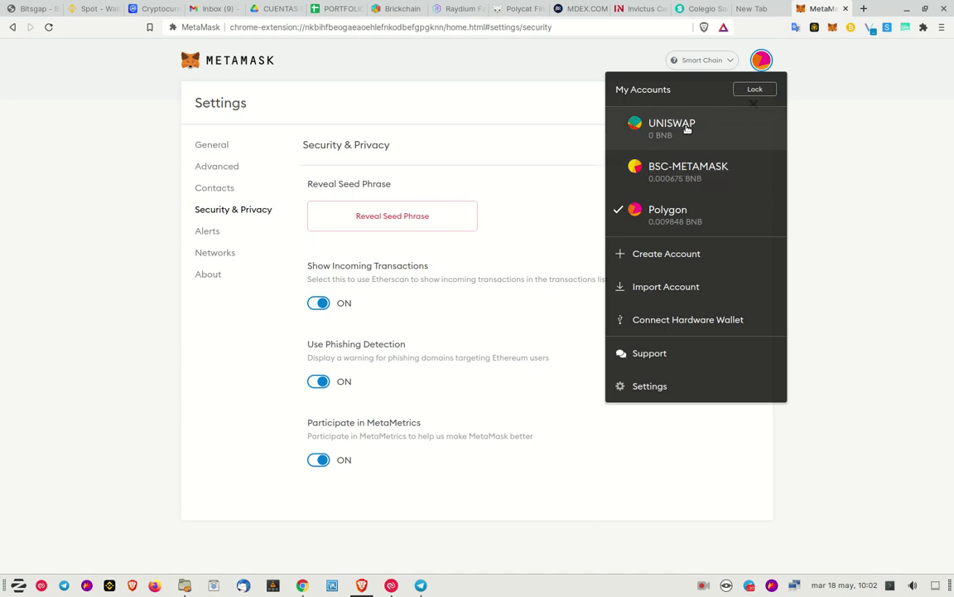
left_click(773, 585)
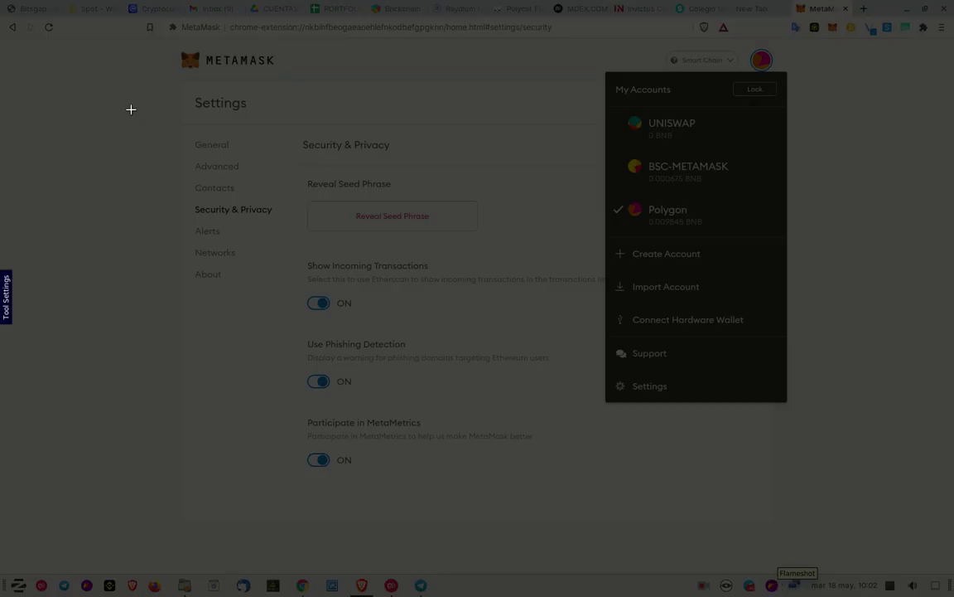
left_click_drag(132, 18, 917, 551)
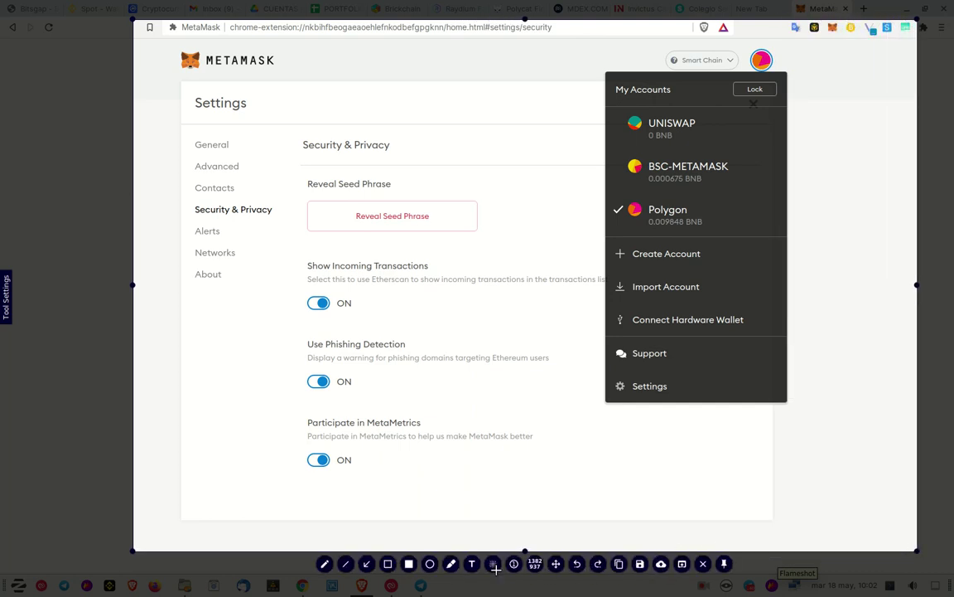
left_click(388, 565)
left_click_drag(606, 104, 784, 148)
Step: Draw arrows to Reveal Seed Phrase and the UNISWAP, BSC-METAMASK and Polygon accounts, and copy the annotated screenshot
left_click(366, 564)
left_click_drag(511, 165, 447, 207)
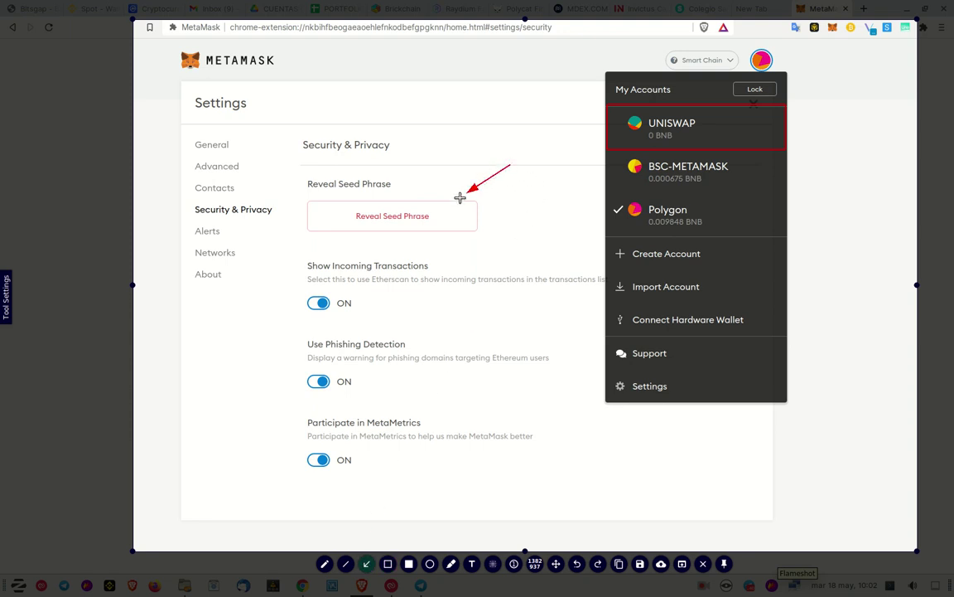
left_click_drag(529, 105, 608, 124)
left_click_drag(855, 151, 772, 161)
left_click_drag(841, 180, 739, 202)
key("ctrl+c")
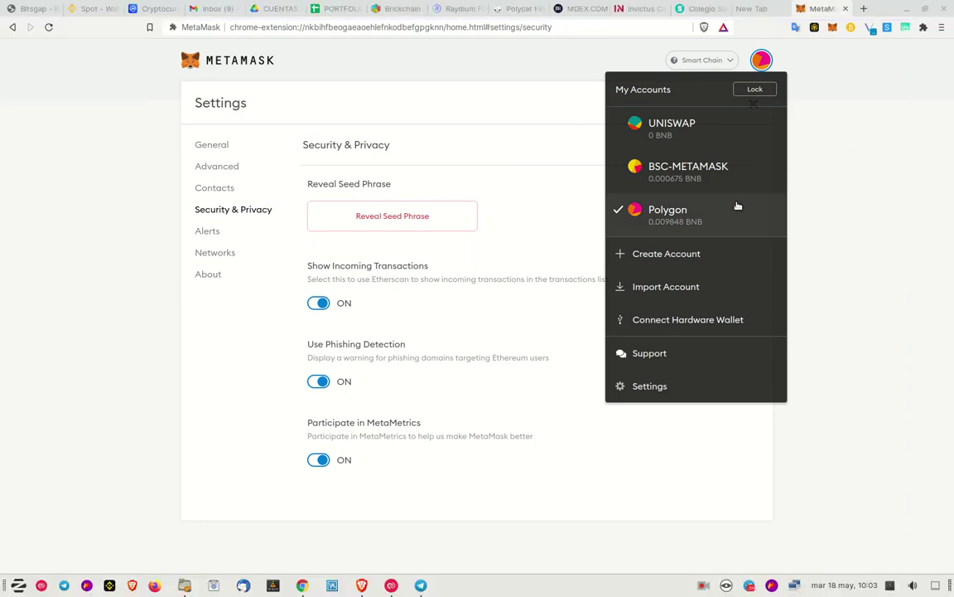
Step: Switch the active account to BSC-METAMASK and back to Polygon
left_click(696, 168)
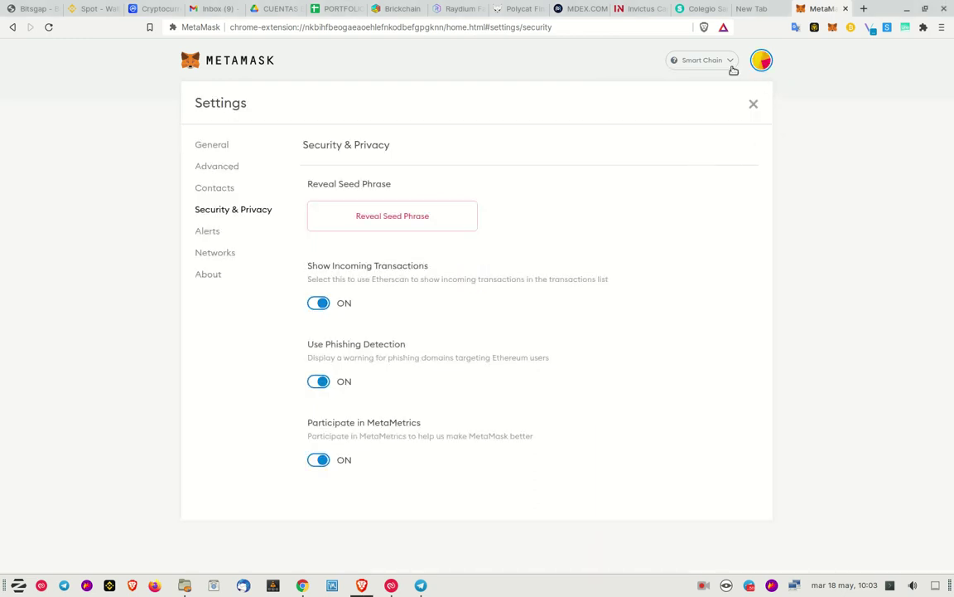
left_click(761, 60)
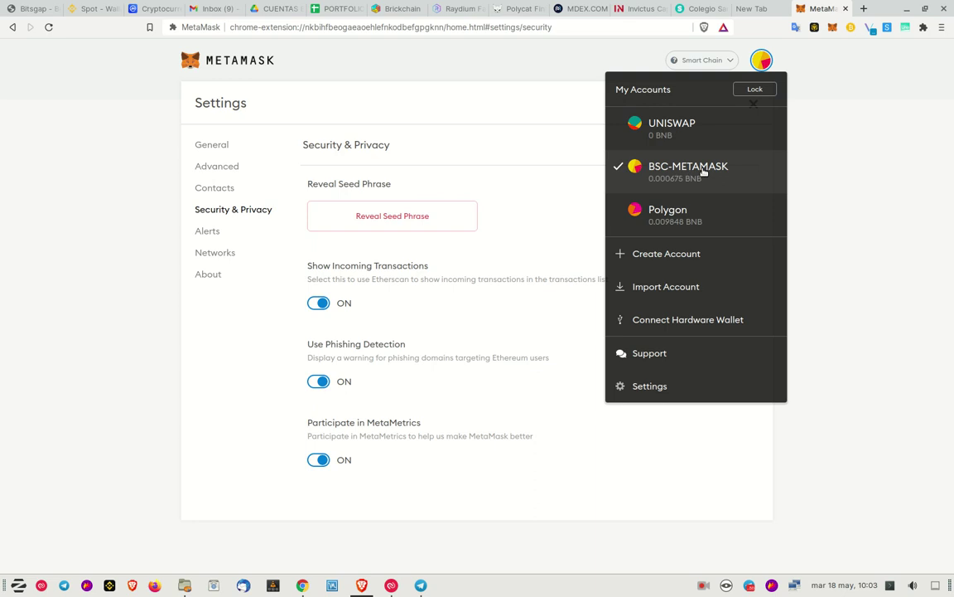
left_click(703, 171)
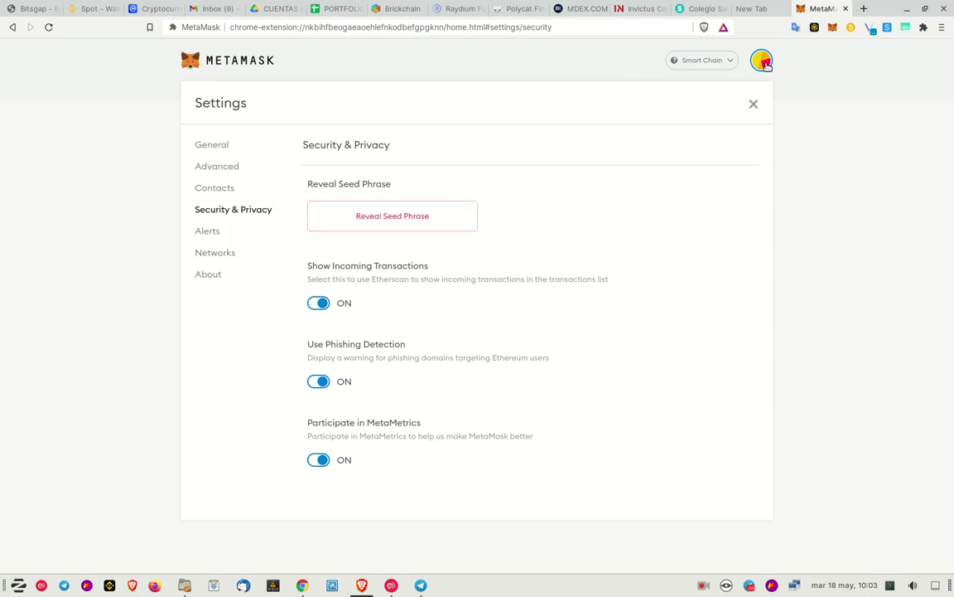
left_click(762, 63)
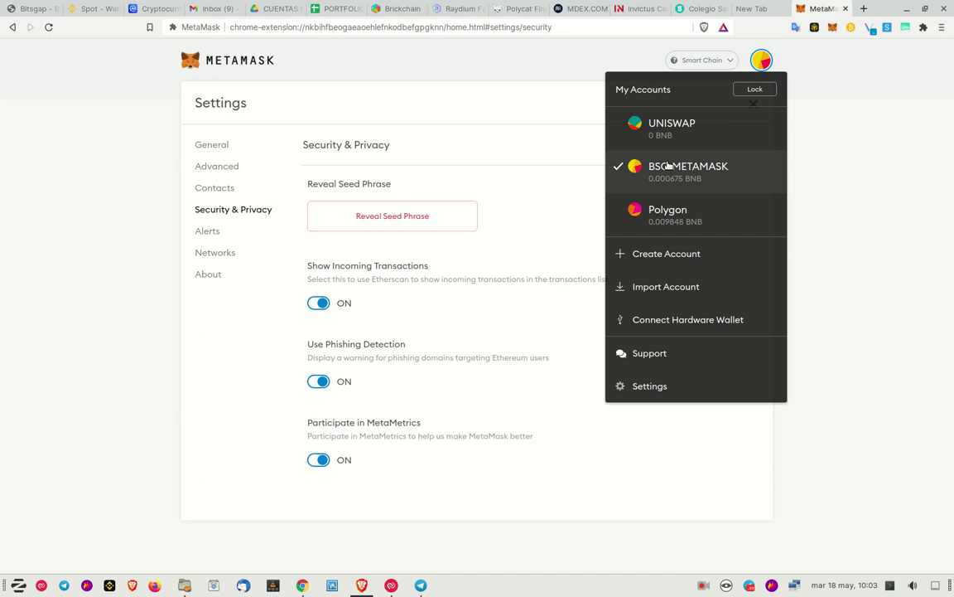
left_click(684, 217)
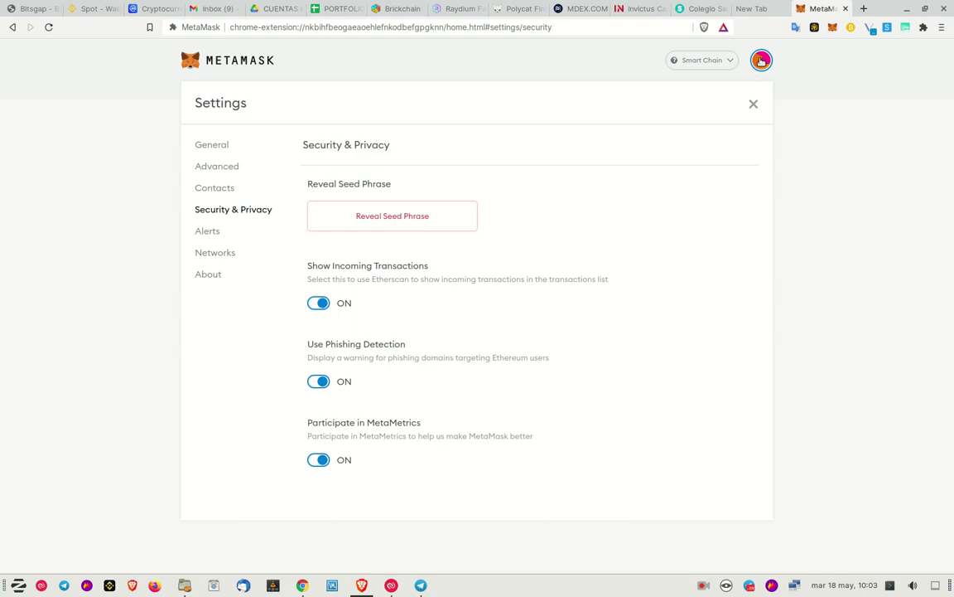
Step: Take a new Flameshot capture of the wallet page with the account list open, and box the UNISWAP account
left_click(762, 62)
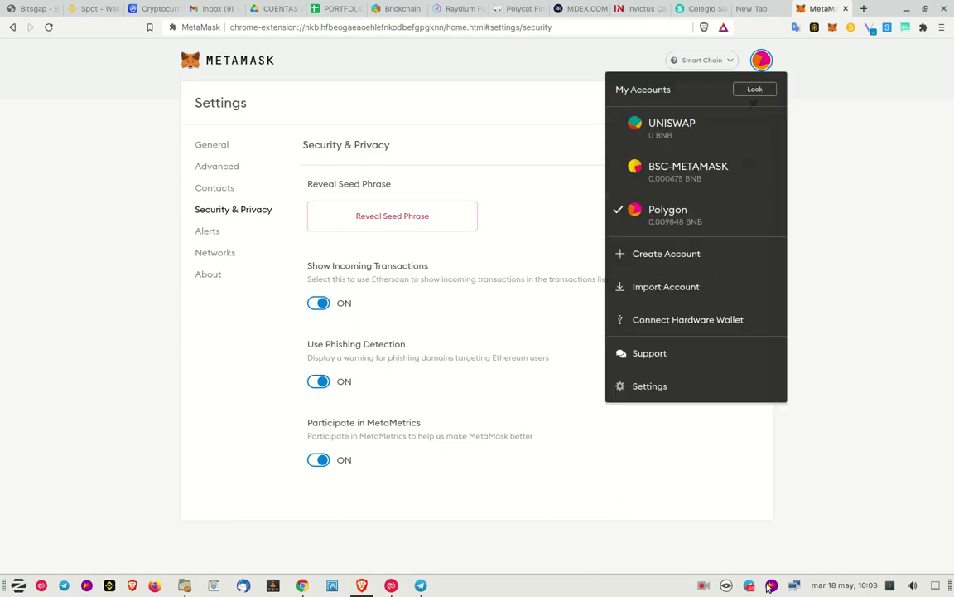
left_click(770, 585)
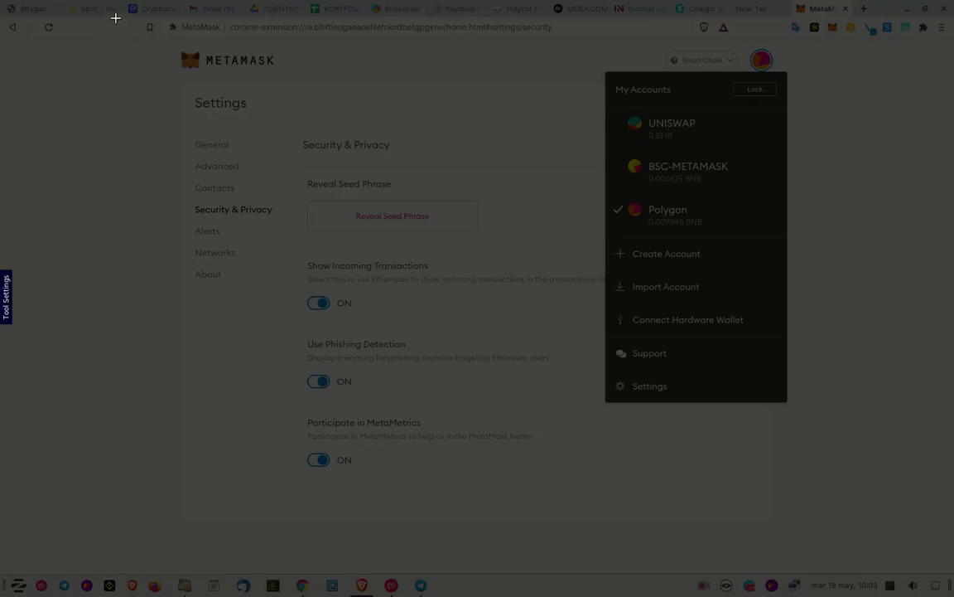
left_click_drag(115, 18, 867, 549)
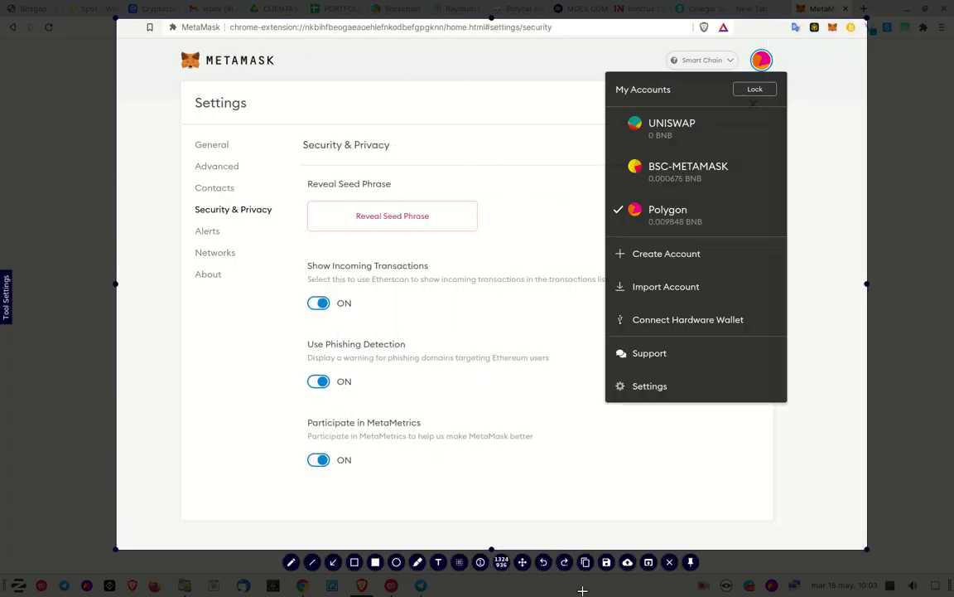
left_click(353, 562)
left_click_drag(605, 105, 640, 154)
Step: Draw arrows on the capture pointing to the UNISWAP and BSC-METAMASK accounts
left_click(333, 562)
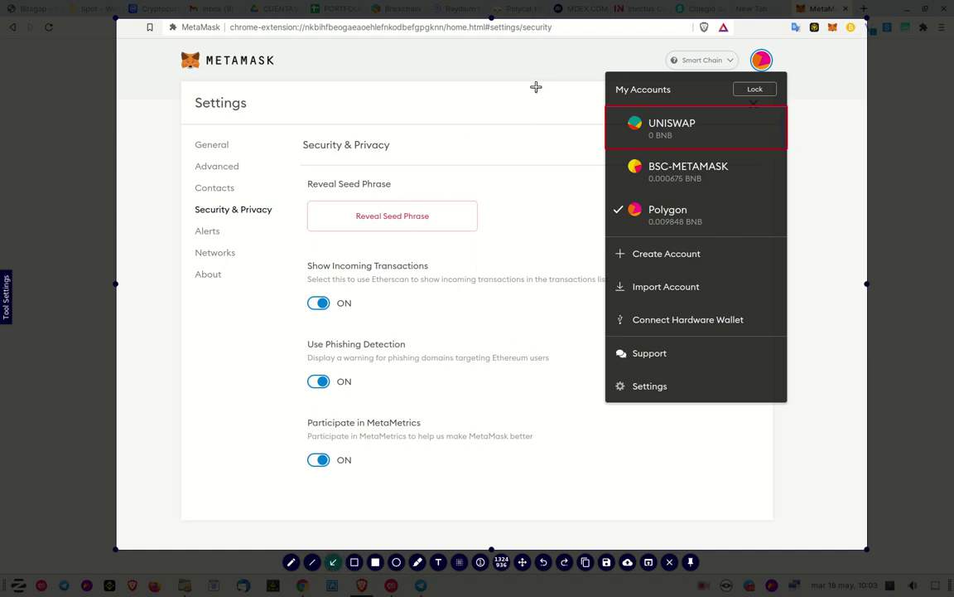
left_click_drag(536, 87, 603, 116)
mouse_move(500, 137)
left_mouse_down()
mouse_move(549, 160)
mouse_move(605, 168)
left_mouse_up()
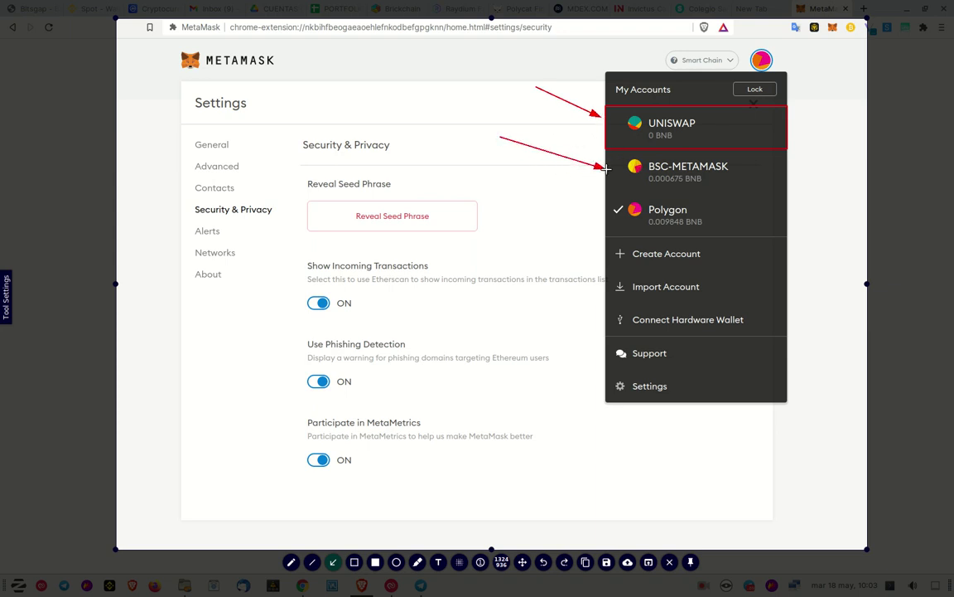
Step: Draw an arrow on the capture to the Polygon account, and close the capture and the account list
left_click_drag(525, 174, 605, 208)
key("Escape")
left_click(868, 288)
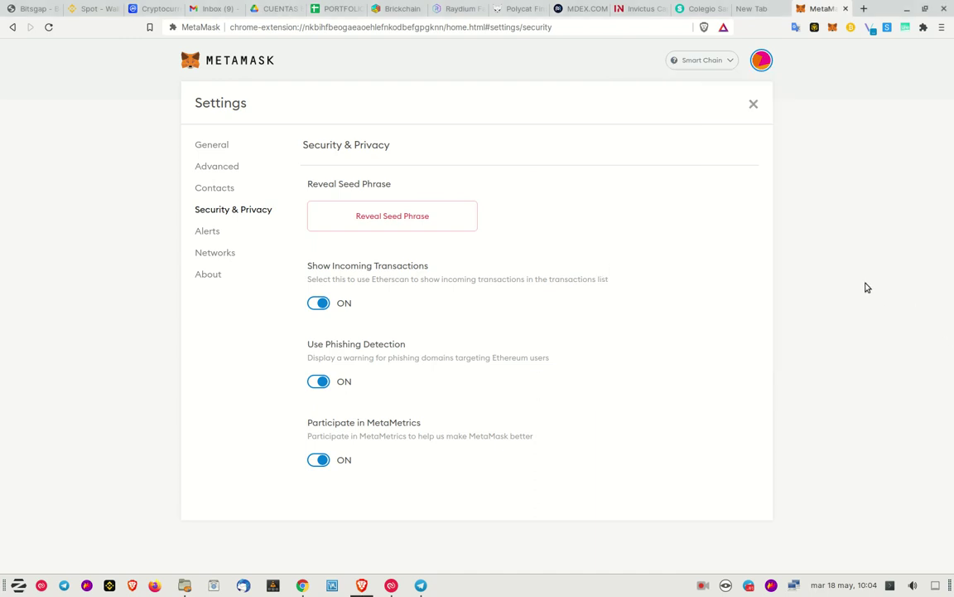
Step: In the Alerts settings, toggle the alert for browsing a website with an unconnected account selected
left_click(207, 233)
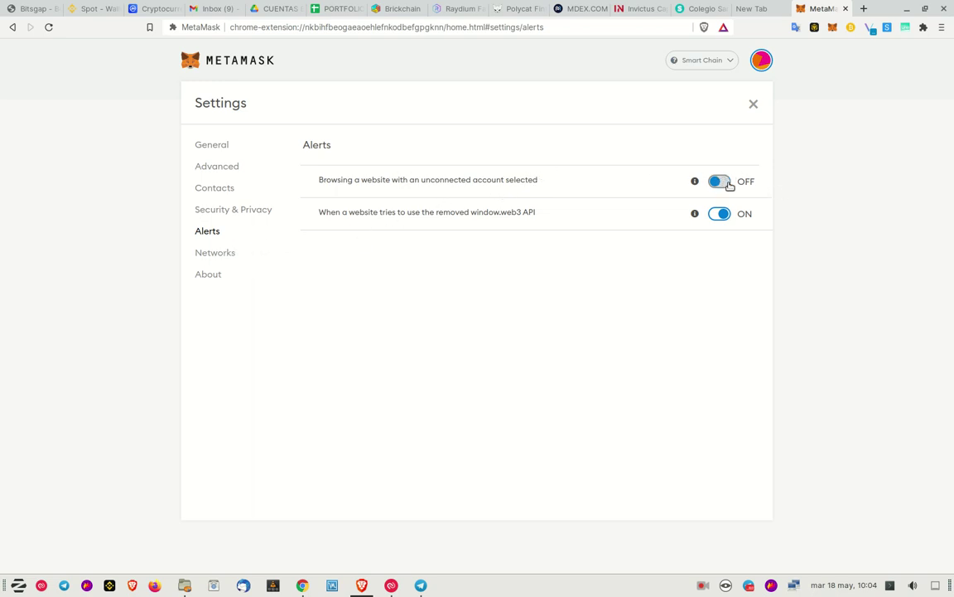
left_click(729, 186)
Step: Examine the Matic Mainnet entry in the Networks settings, highlighting its network name, RPC URL, chain ID and currency symbol fields
left_click(210, 253)
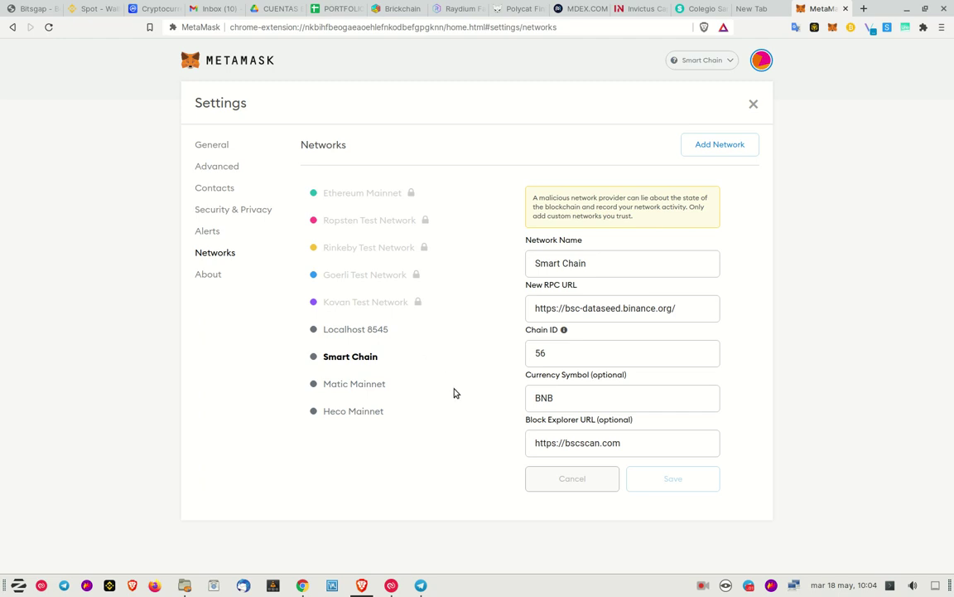
left_click(356, 385)
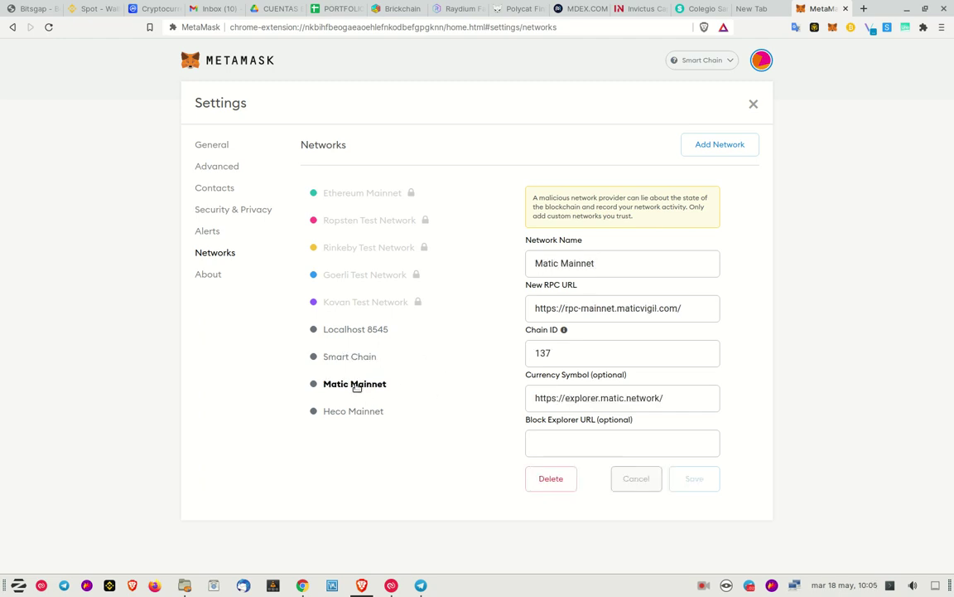
left_click_drag(628, 263, 530, 261)
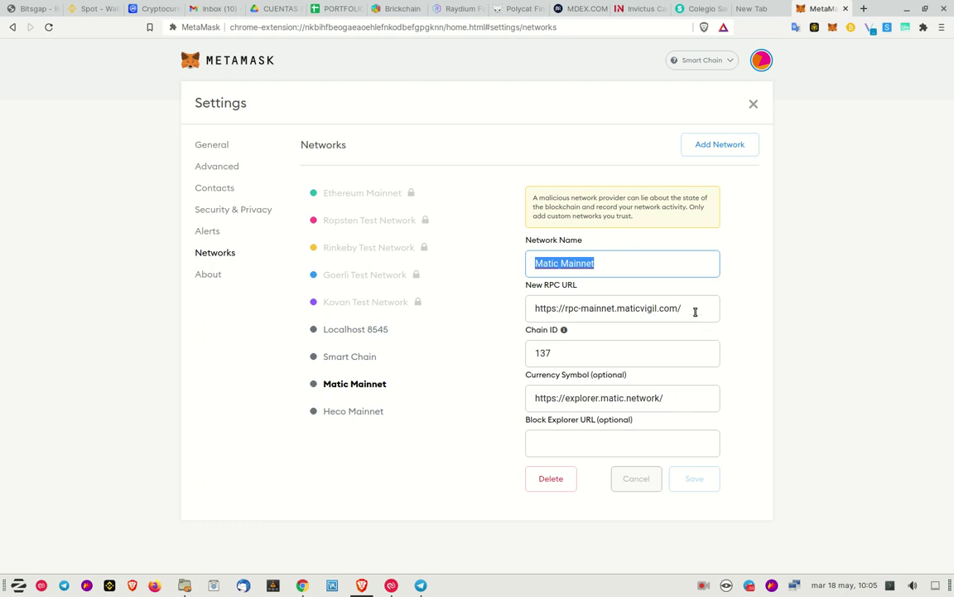
left_click(685, 308)
left_click(532, 310, "shift")
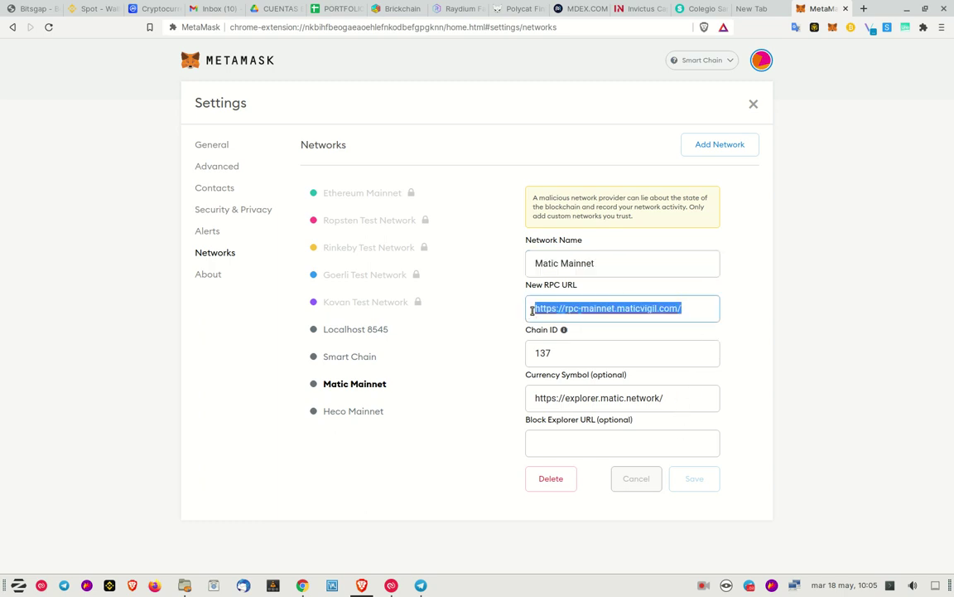
double_click(554, 354)
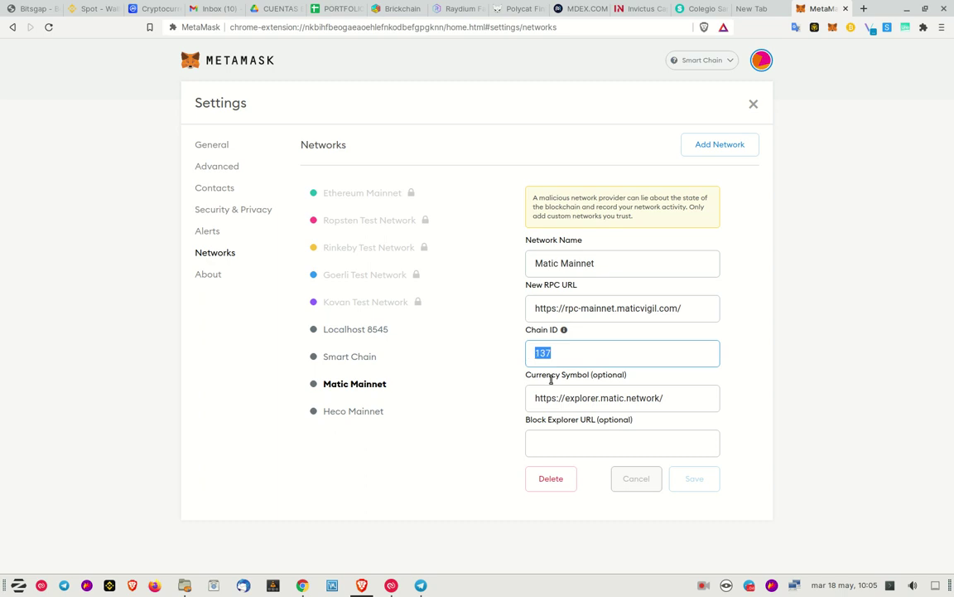
left_click_drag(675, 398, 521, 397)
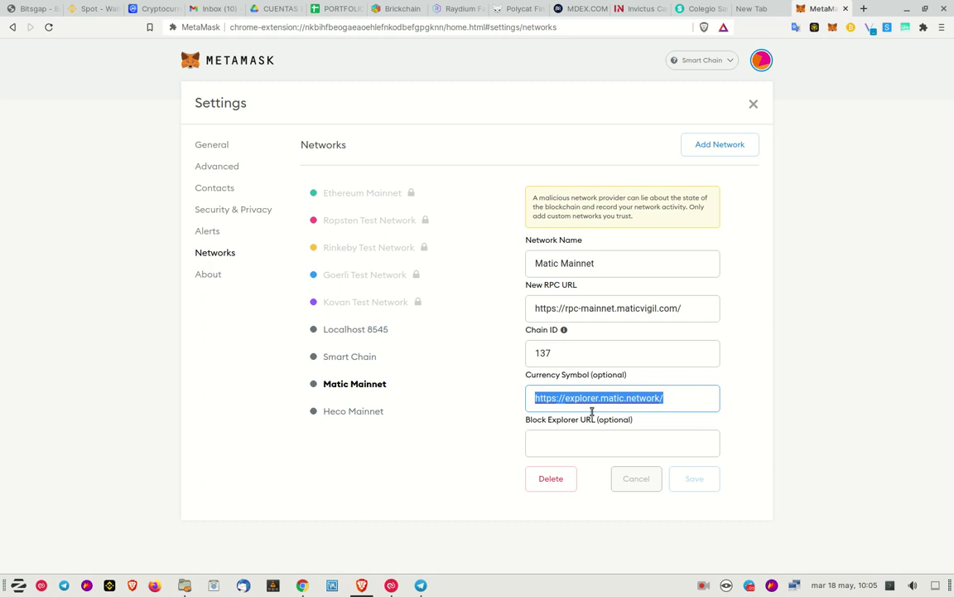
Step: Open coinmarketcap.com in a new tab, search it for "harm" and open the Harmony (ONE) coin page
left_click(864, 9)
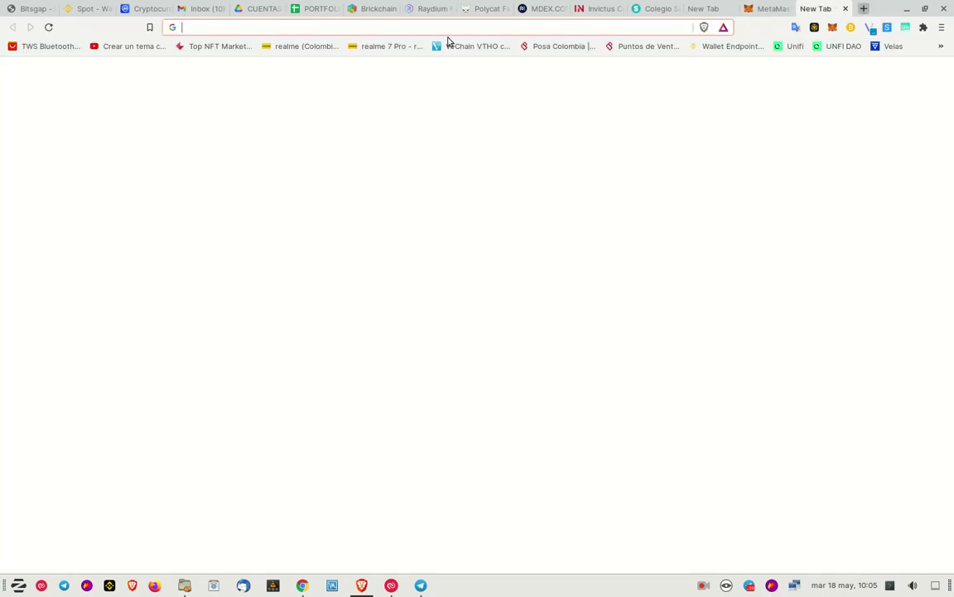
left_click(377, 28)
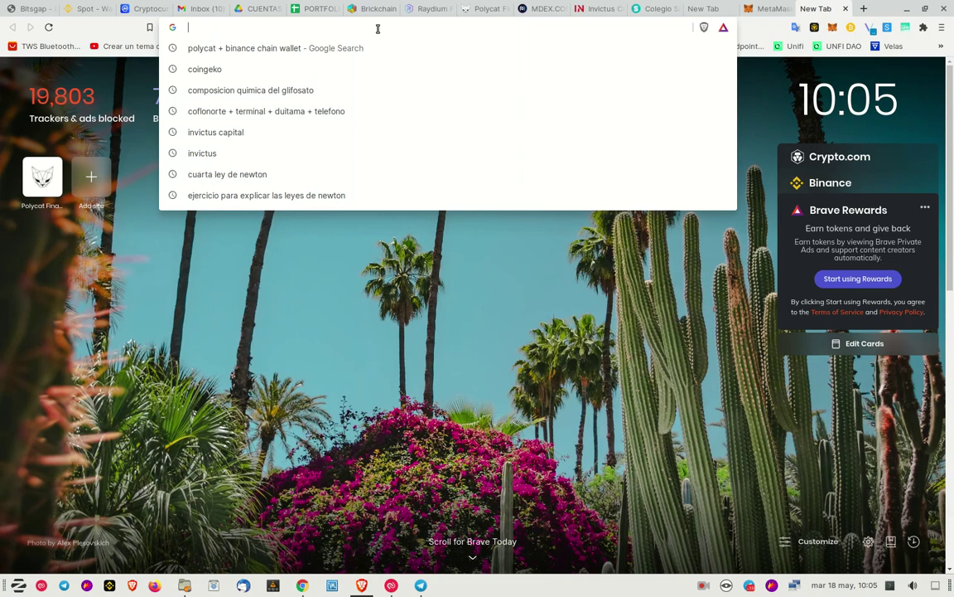
type("coinmarketcap.com")
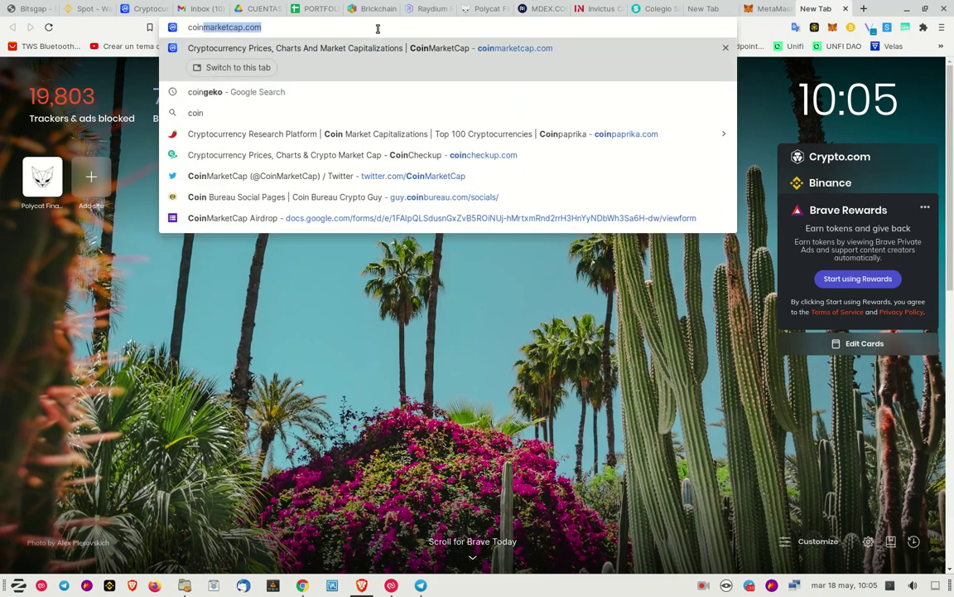
key("Return")
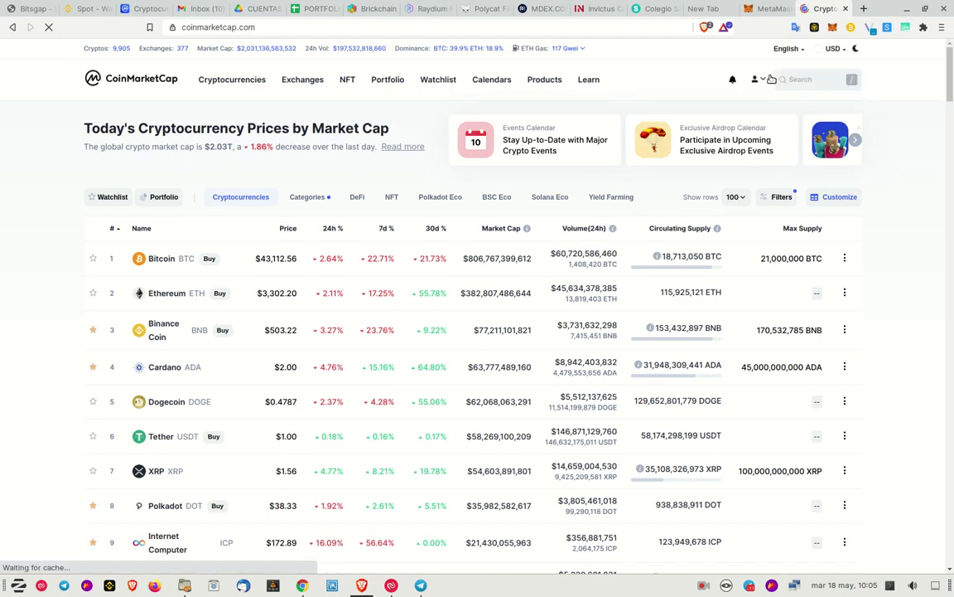
left_click(797, 78)
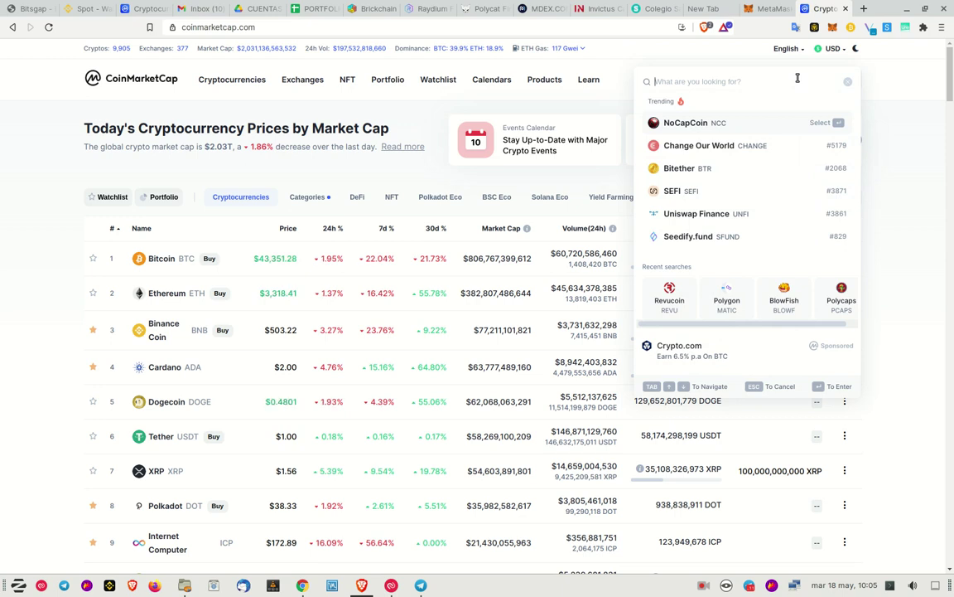
type("harm")
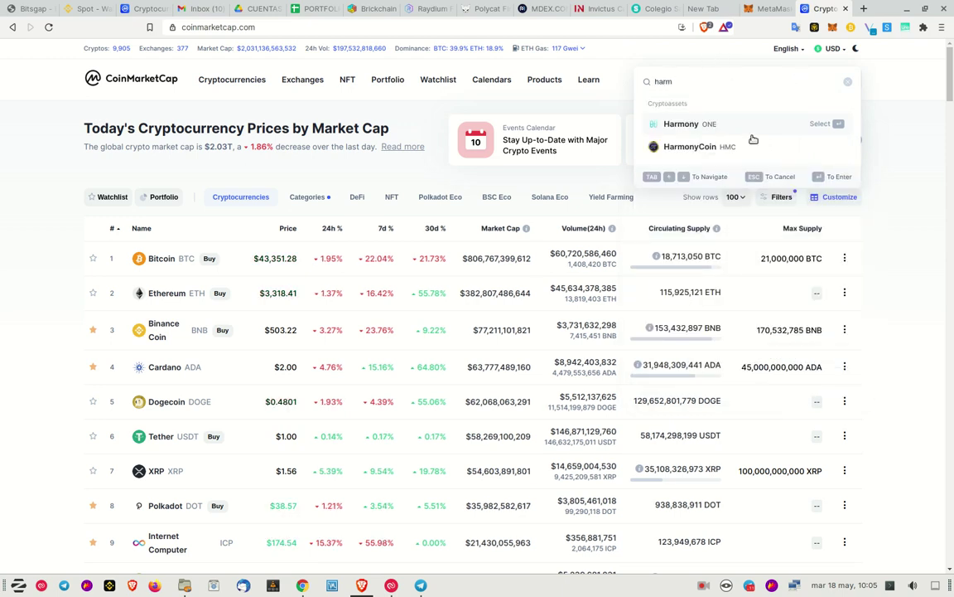
left_click(707, 126)
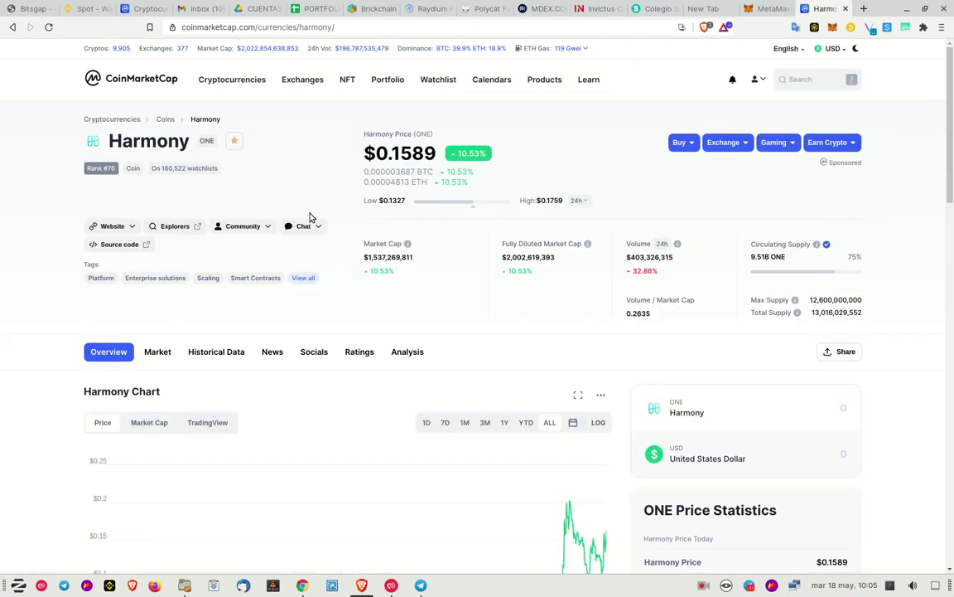
mouse_move(112, 225)
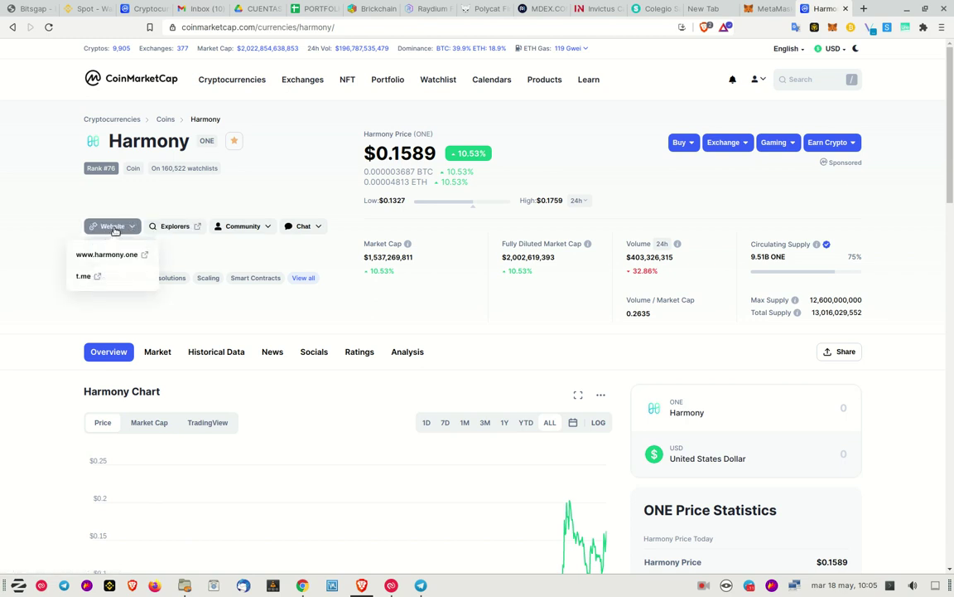
left_click(121, 254)
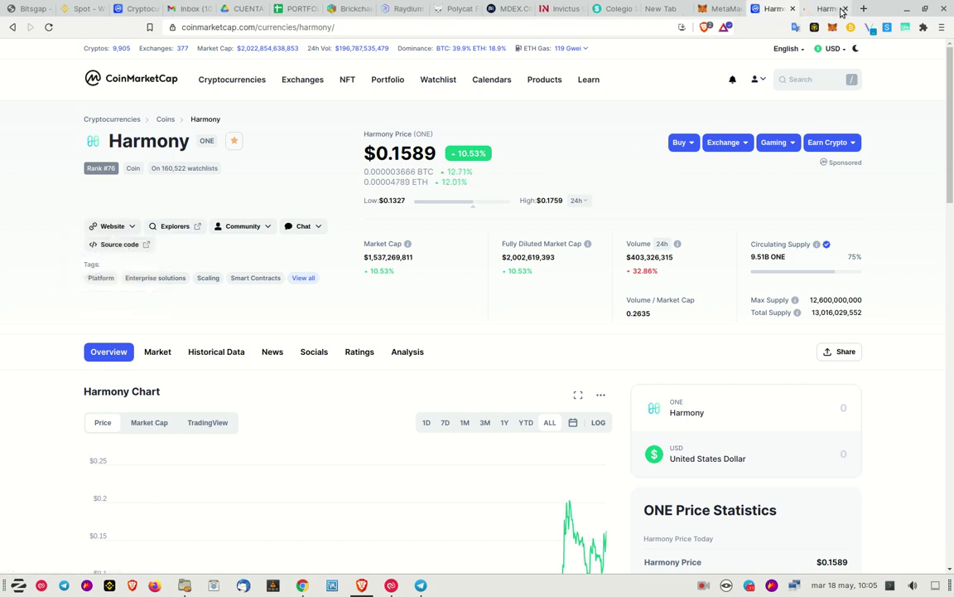
left_click(829, 10)
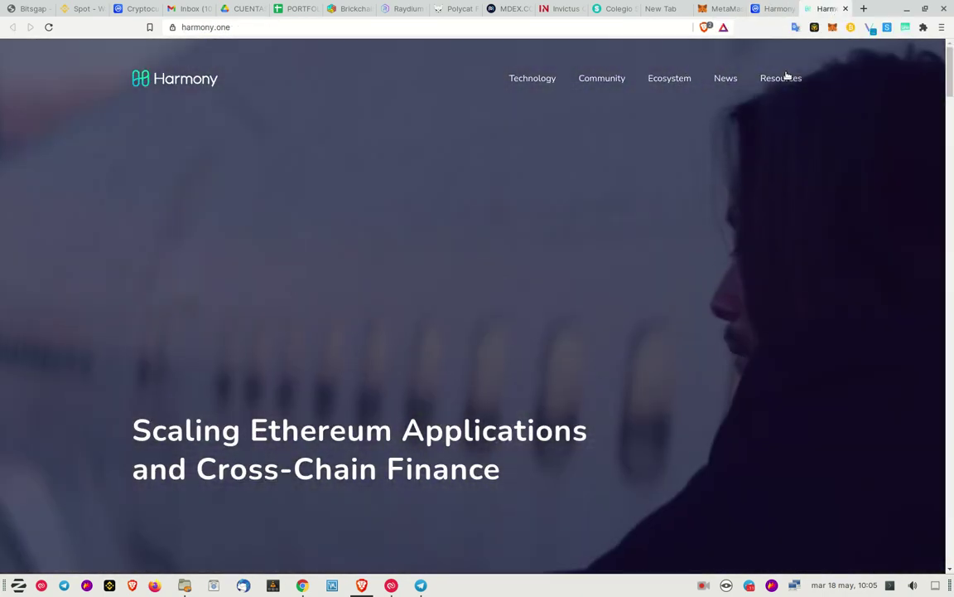
left_click(779, 78)
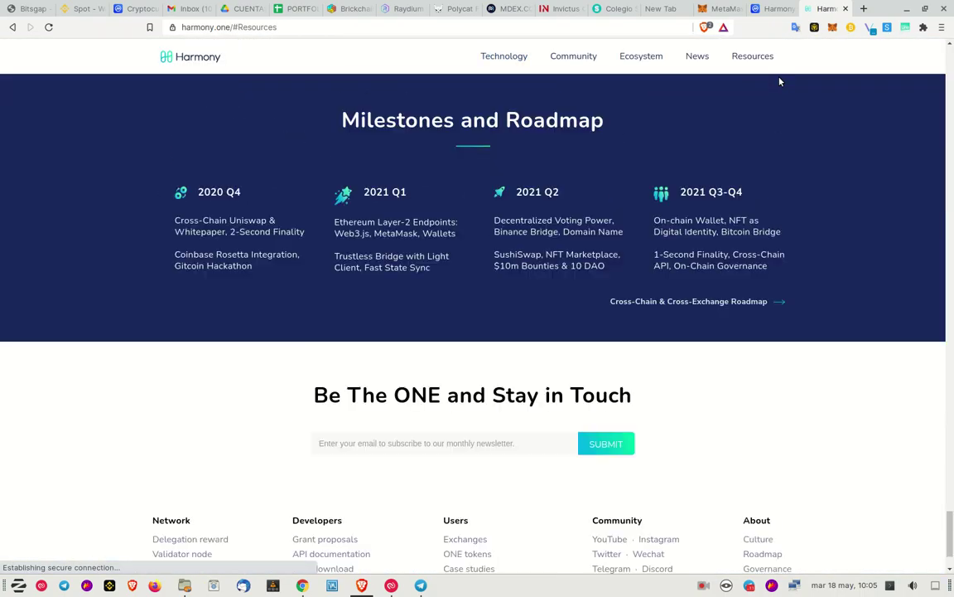
scroll(663, 365, "down", 2)
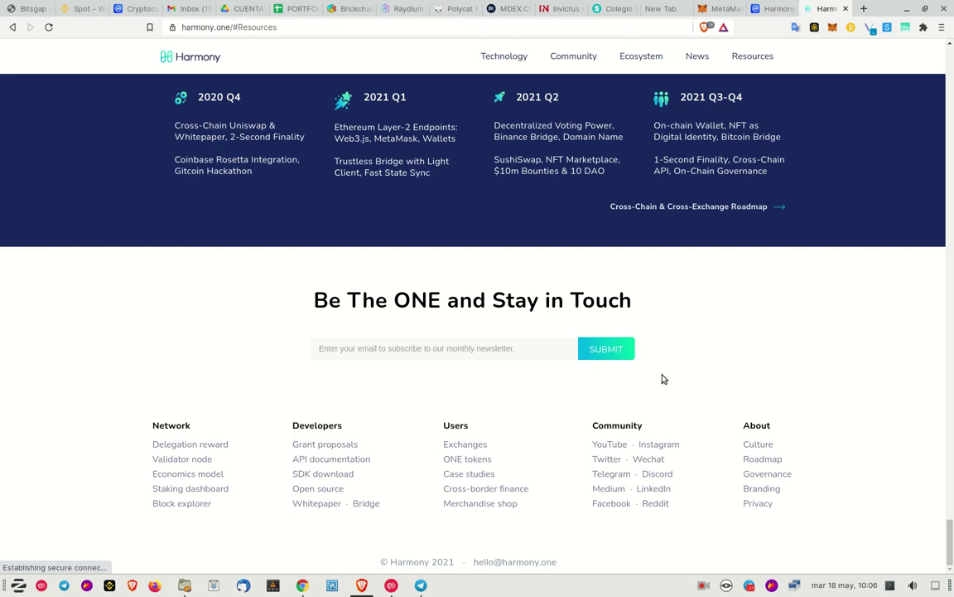
scroll(663, 379, "up", 7)
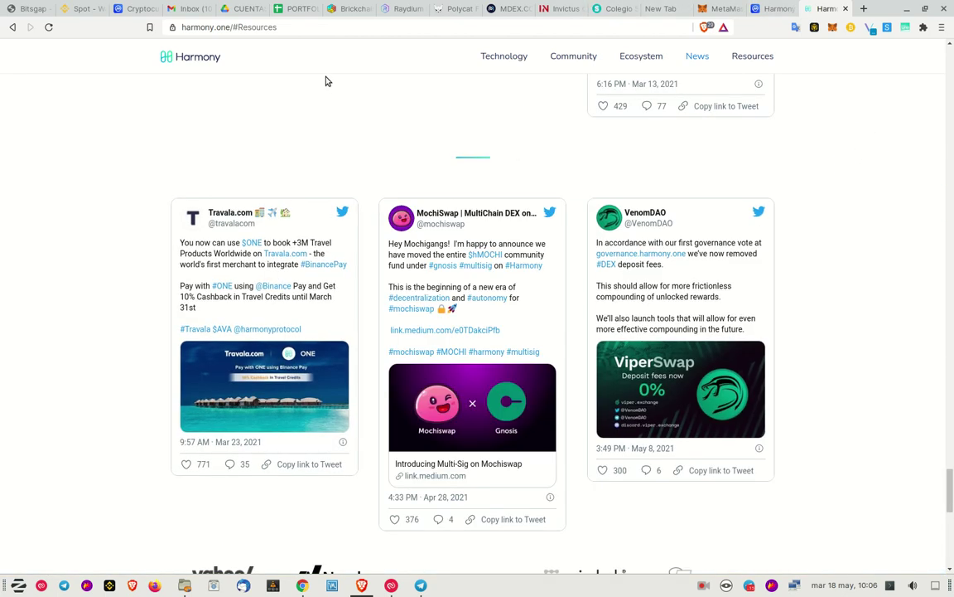
Step: Search Google for "bsc + metamask" in a new tab and open the Binance Academy article on connecting MetaMask to Binance Smart Chain
left_click(864, 8)
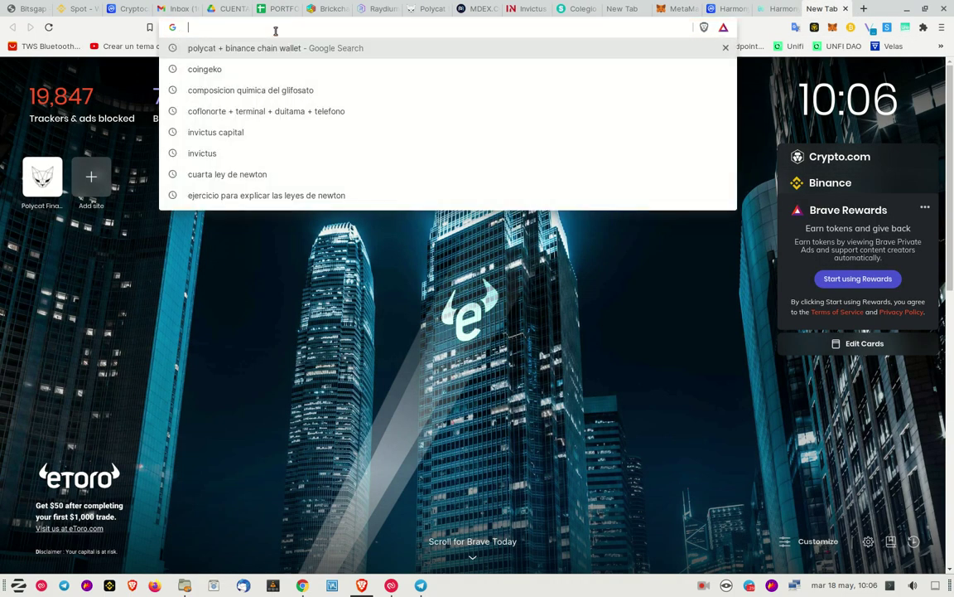
type("bsc")
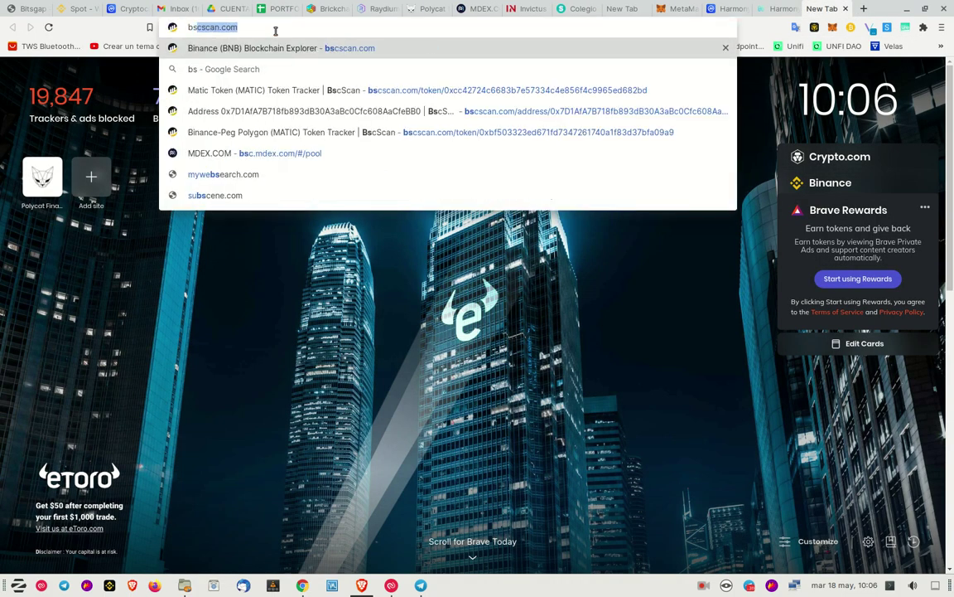
type("+ ")
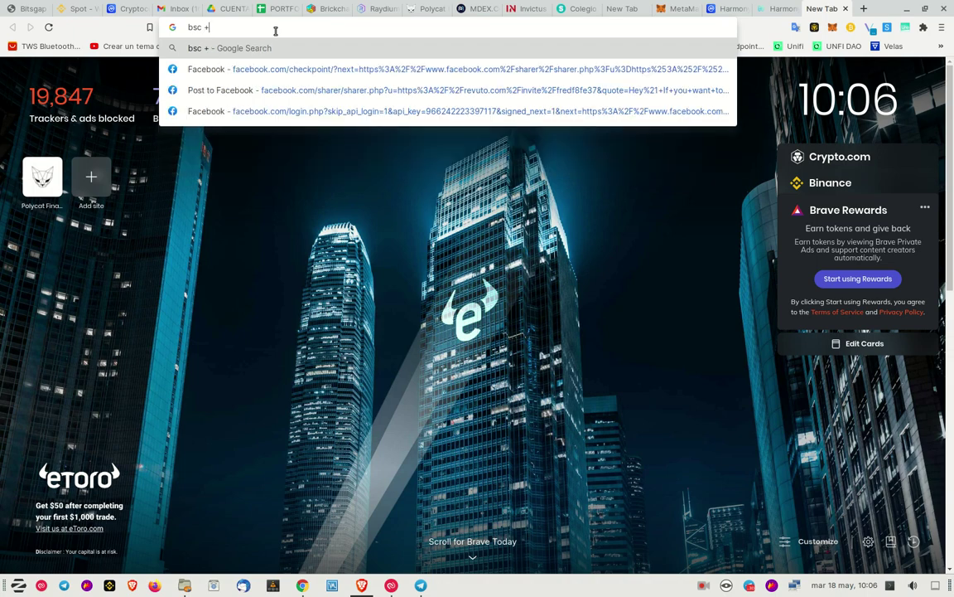
type("metamask")
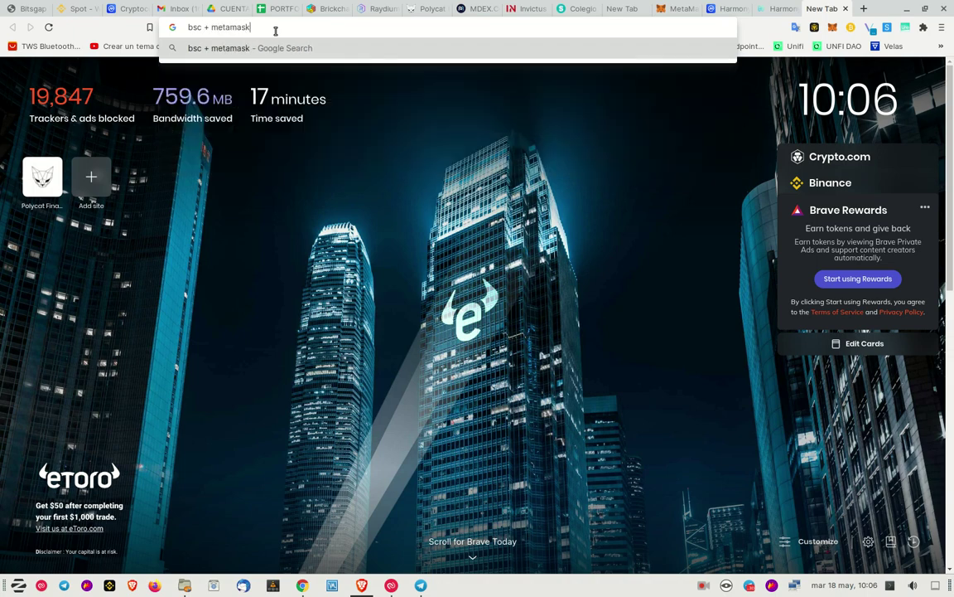
key("Return")
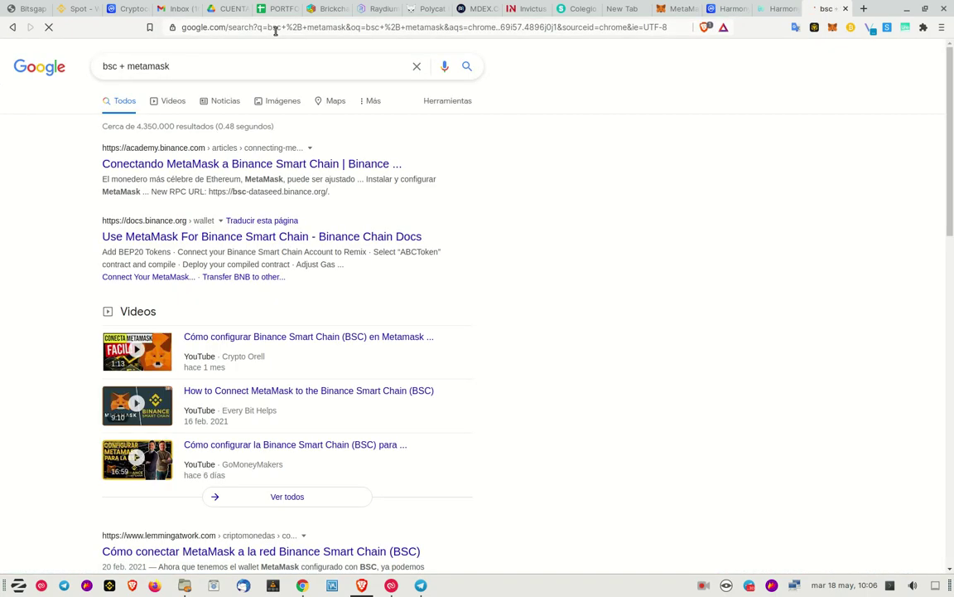
middle_click(268, 164)
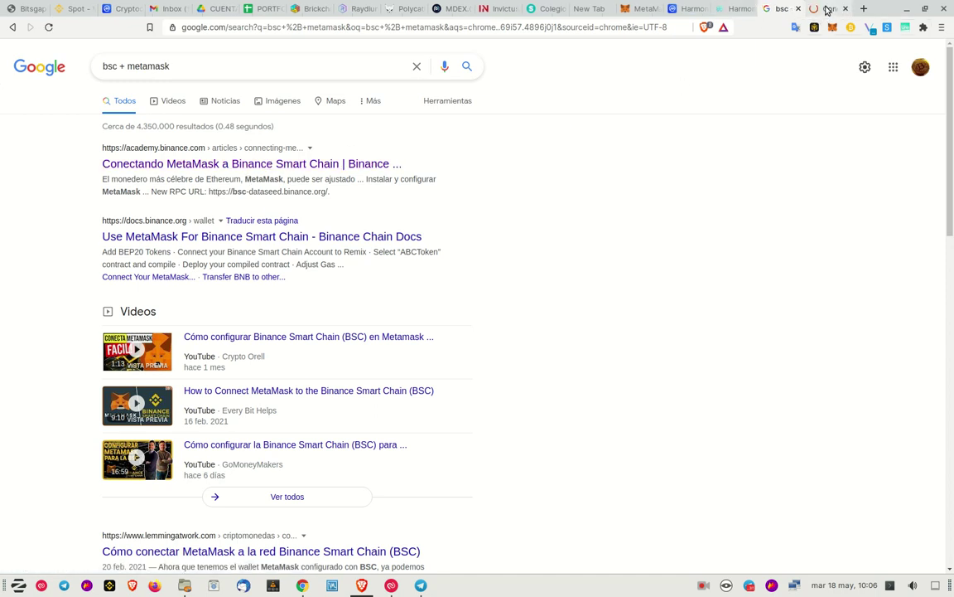
right_click(703, 586)
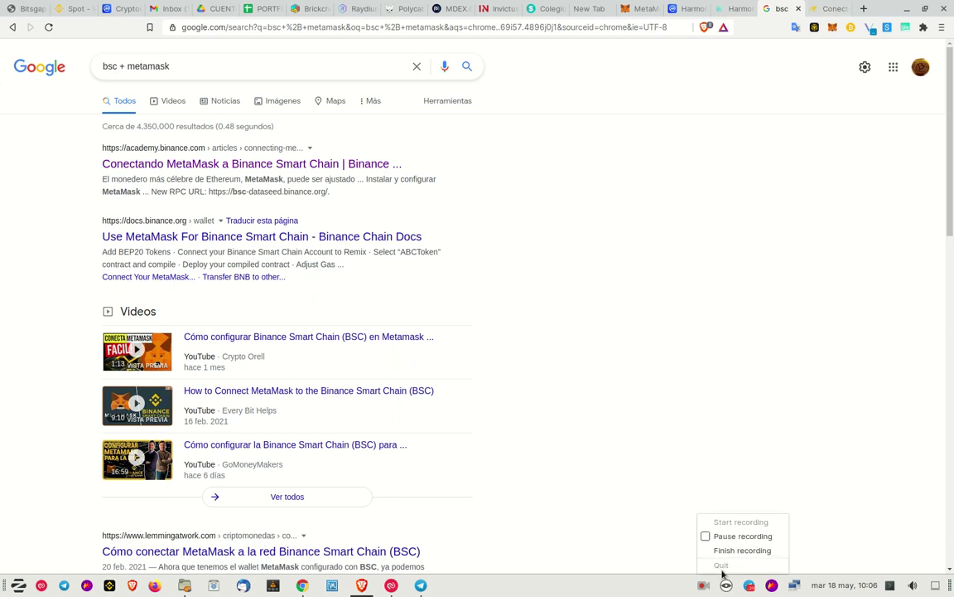
left_click(731, 535)
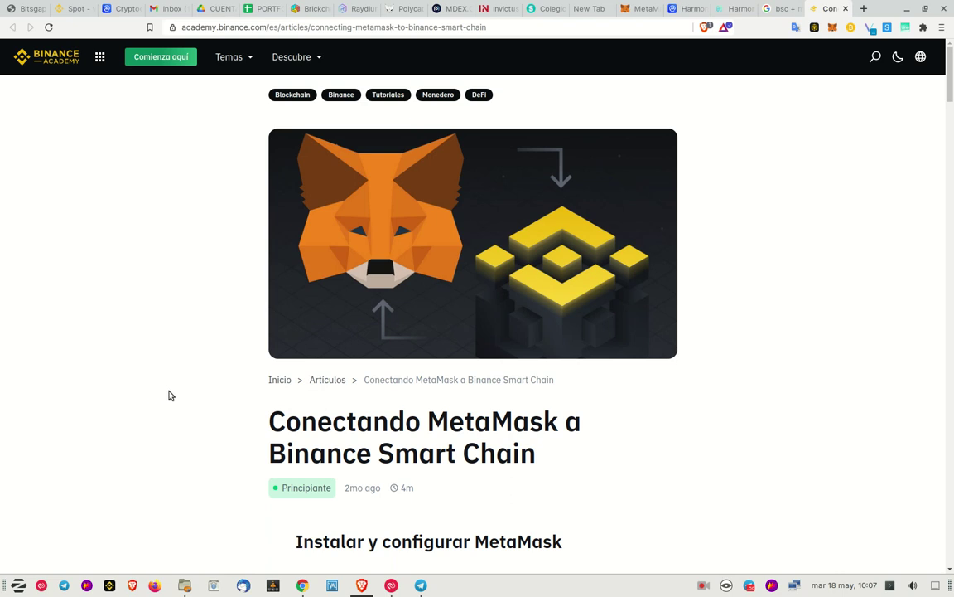
Step: Read through the Binance Academy article on connecting MetaMask to Binance Smart Chain down to the Mainnet network parameters
left_click_drag(491, 25, 182, 28)
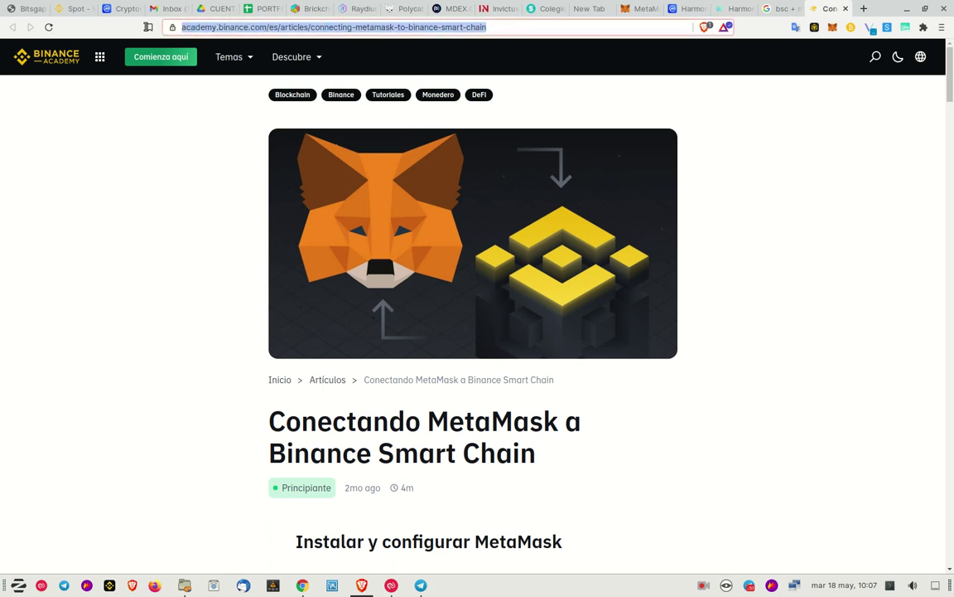
scroll(234, 319, "down", 3)
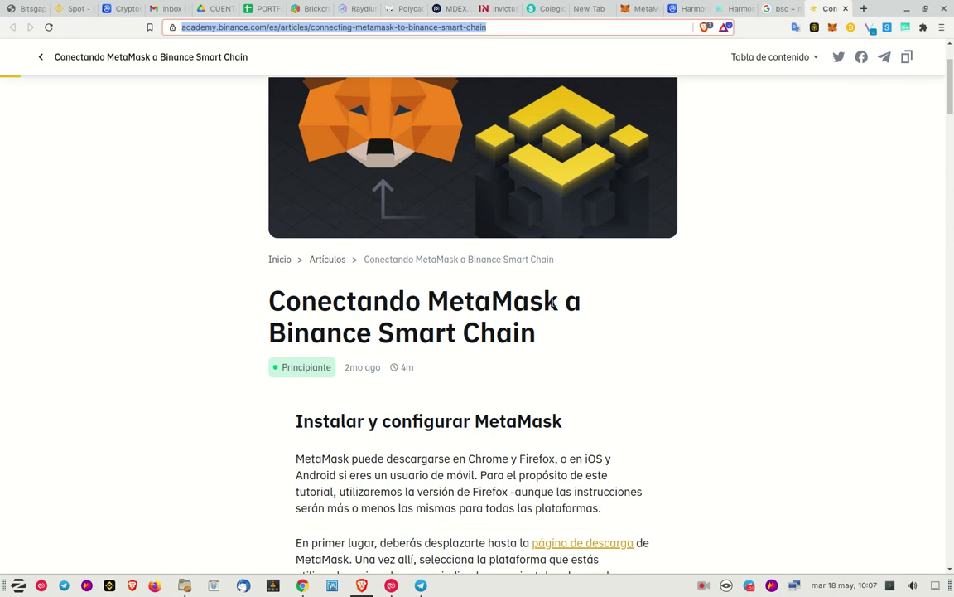
left_click_drag(557, 302, 428, 303)
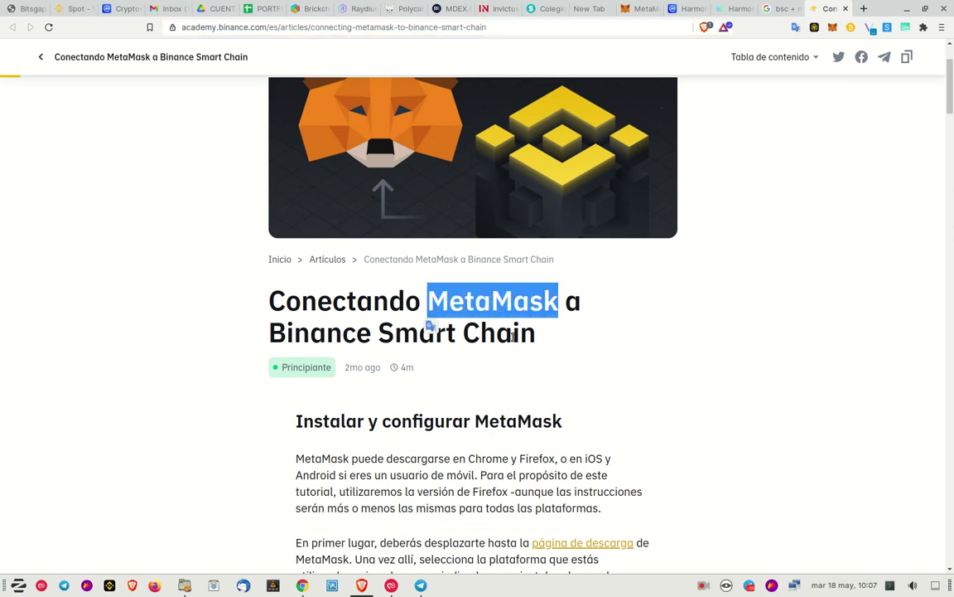
left_click_drag(513, 333, 174, 347)
scroll(458, 415, "down", 4)
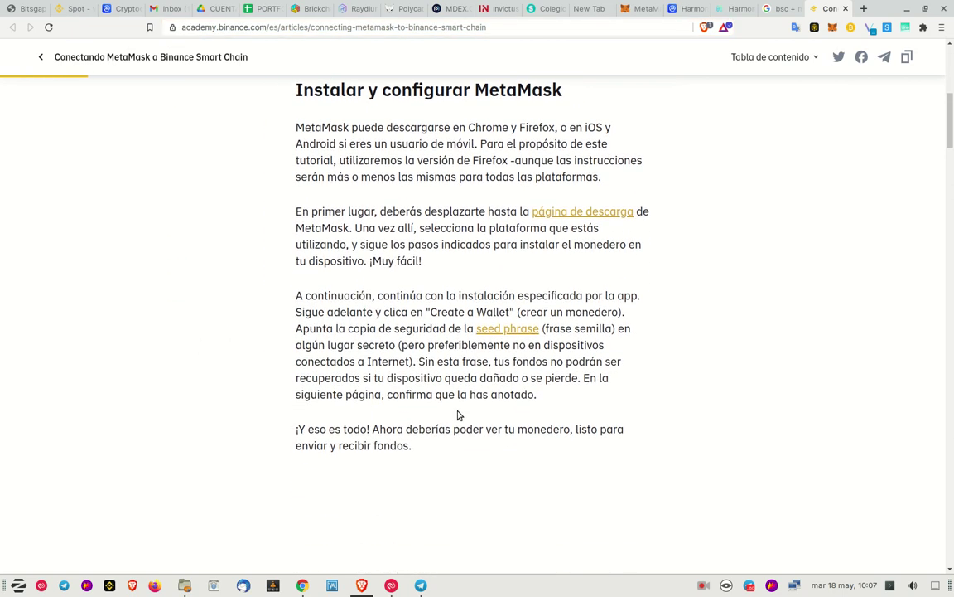
scroll(458, 415, "down", 4)
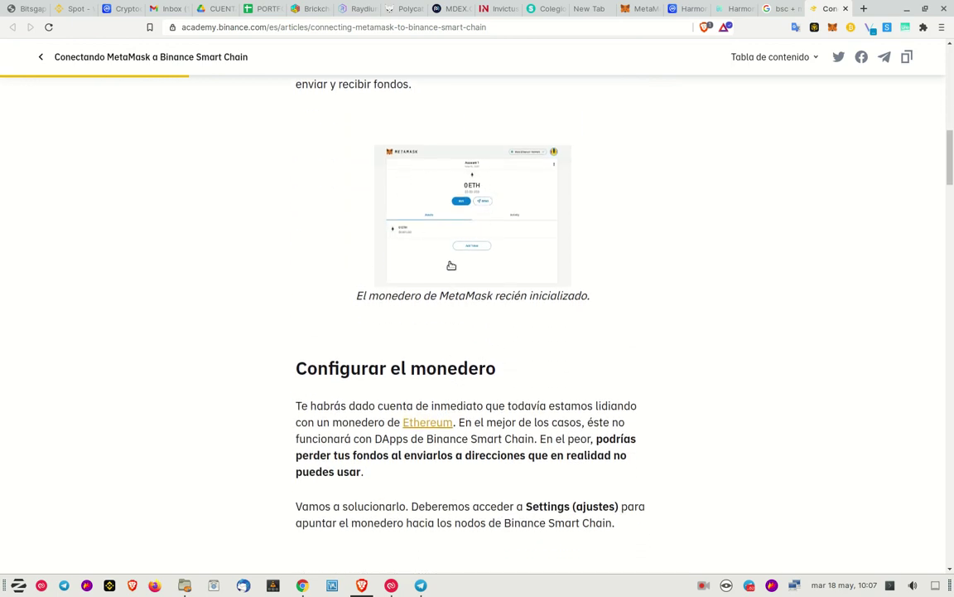
scroll(462, 291, "down", 5)
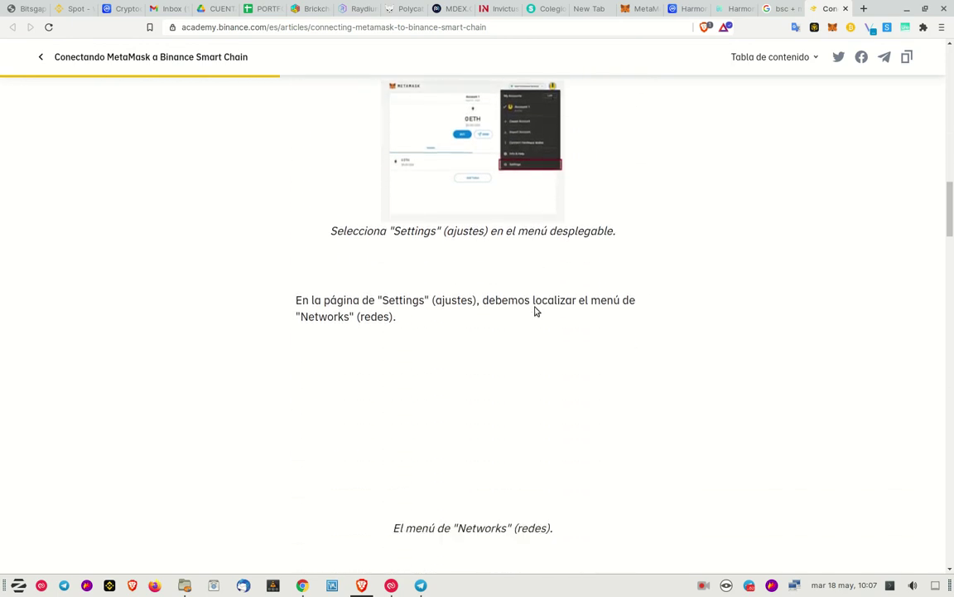
scroll(536, 311, "down", 6)
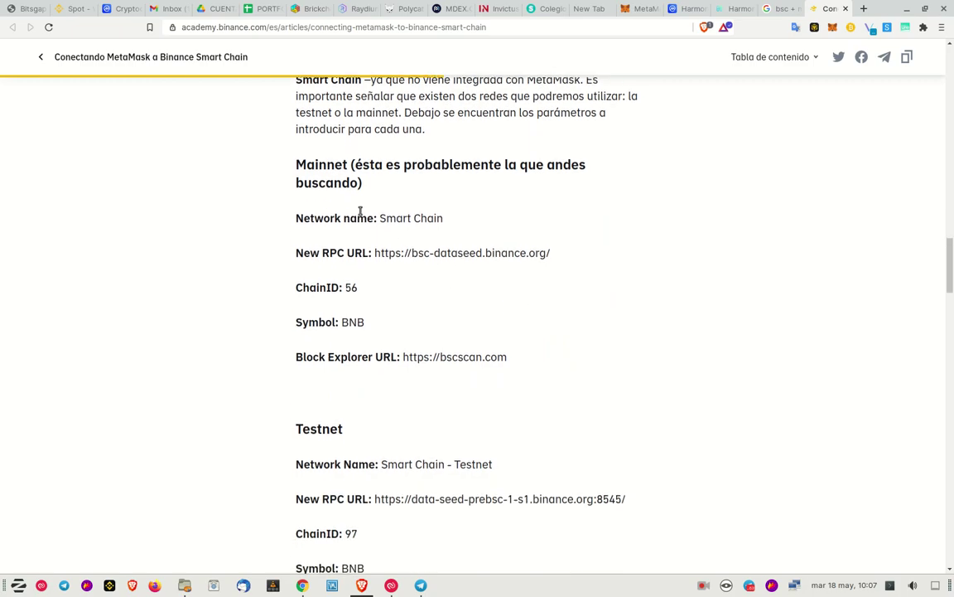
Step: Capture the article's Mainnet section with the screenshot tool, outline its five network parameters with red rectangles, and discard the capture
left_click(772, 585)
left_click_drag(282, 145, 691, 404)
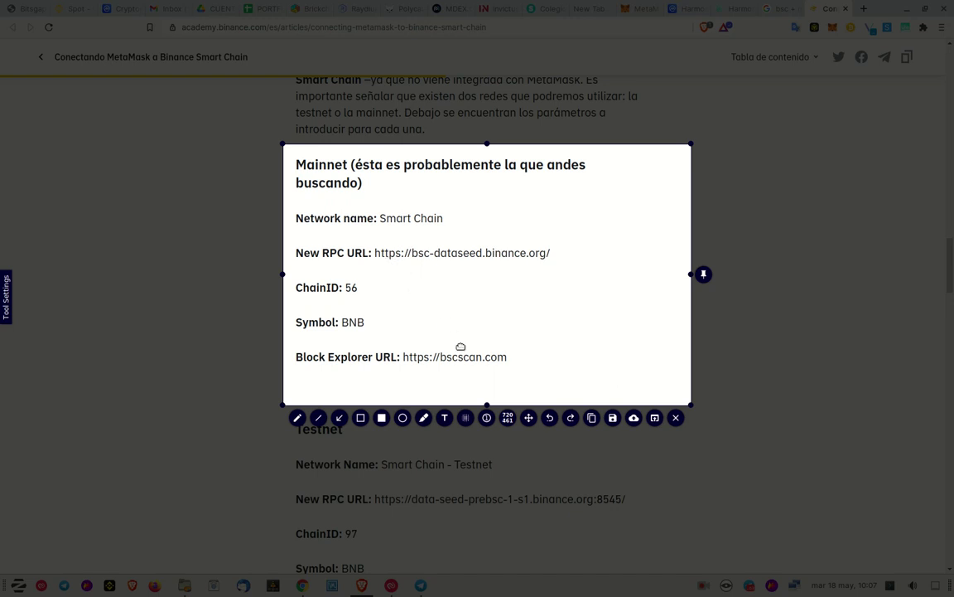
left_click(361, 425)
left_click_drag(291, 206, 456, 227)
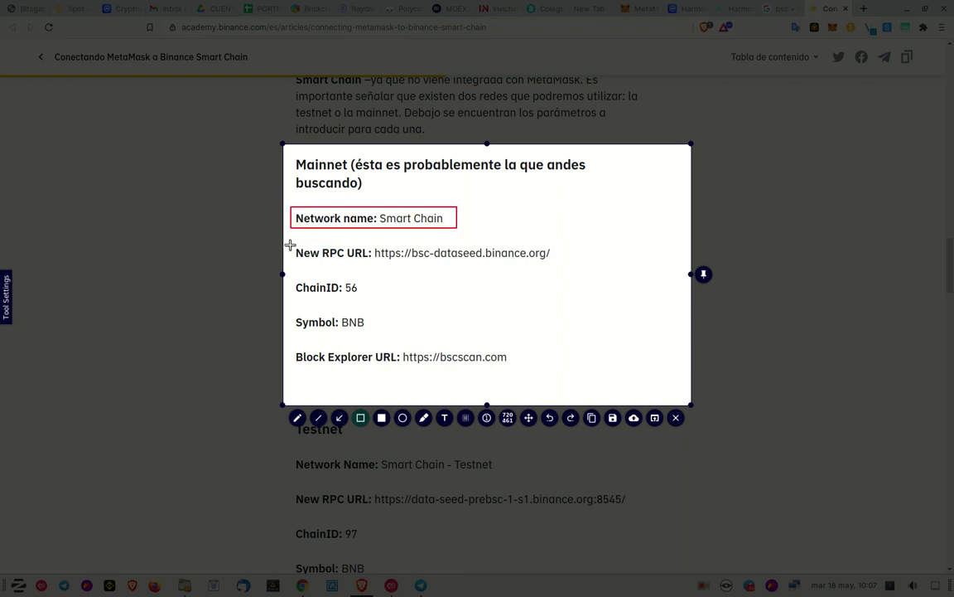
left_click_drag(290, 245, 562, 264)
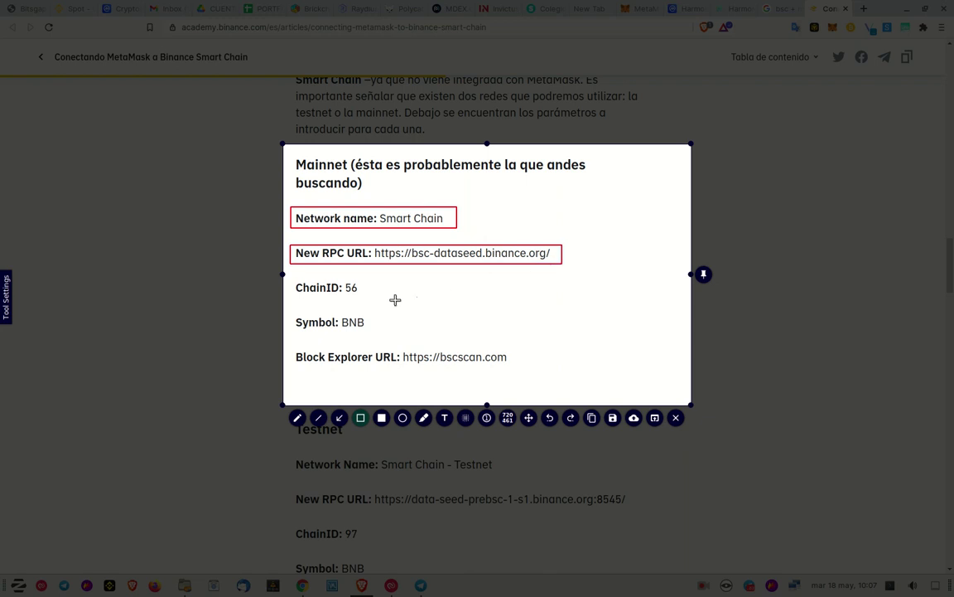
left_click_drag(290, 279, 363, 297)
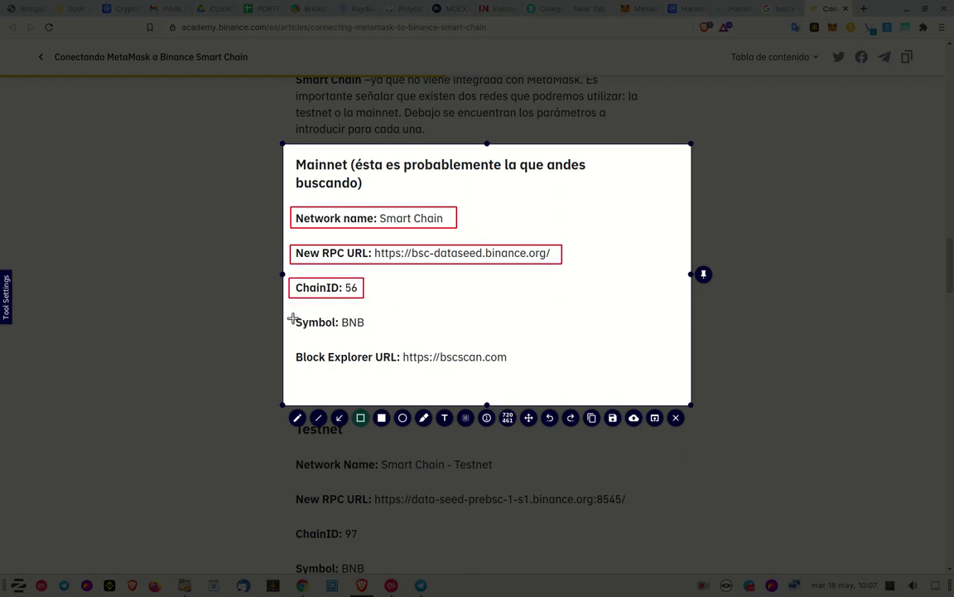
mouse_move(293, 313)
left_mouse_down()
mouse_move(313, 335)
mouse_move(372, 334)
left_mouse_up()
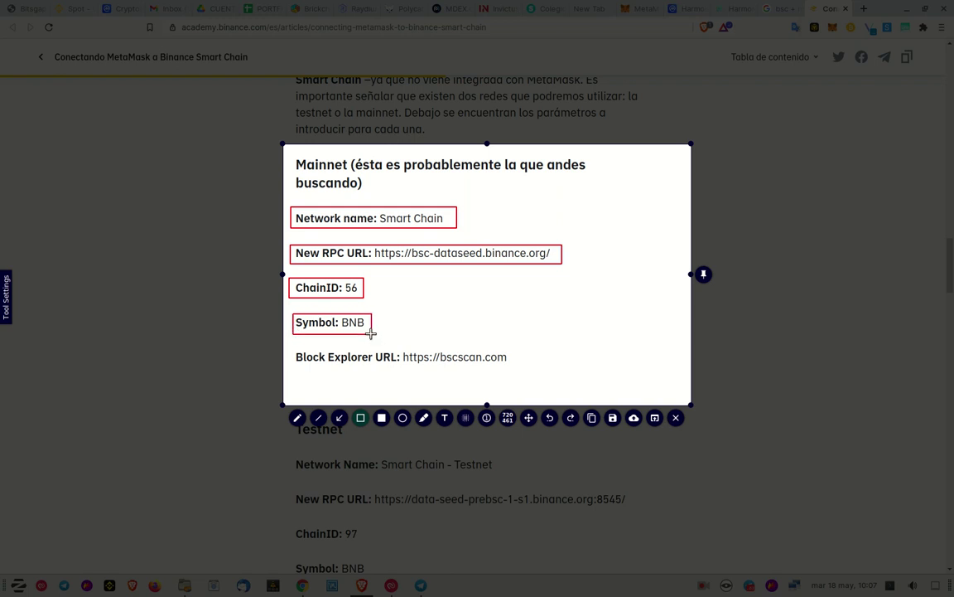
left_click_drag(290, 345, 517, 367)
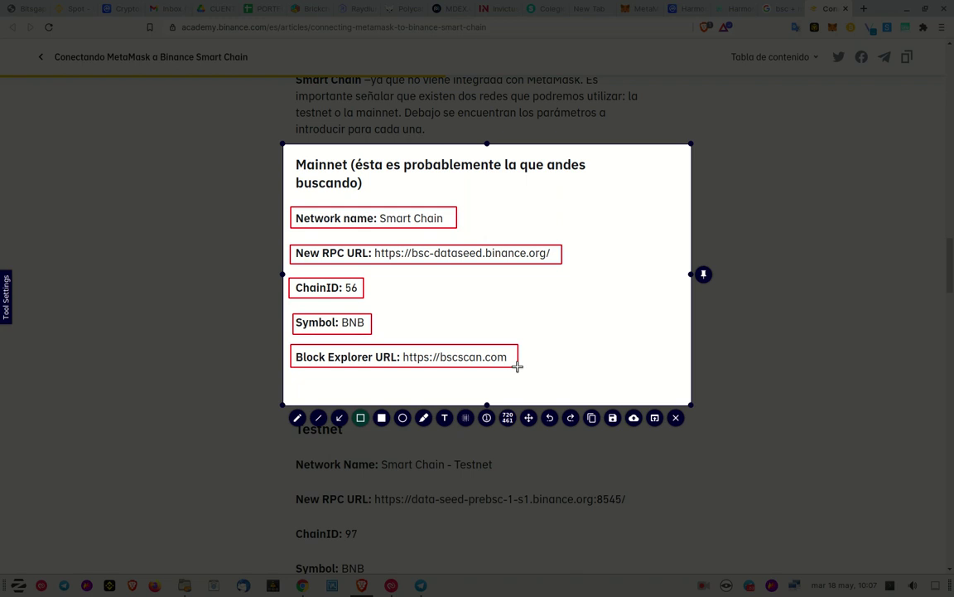
key("Escape")
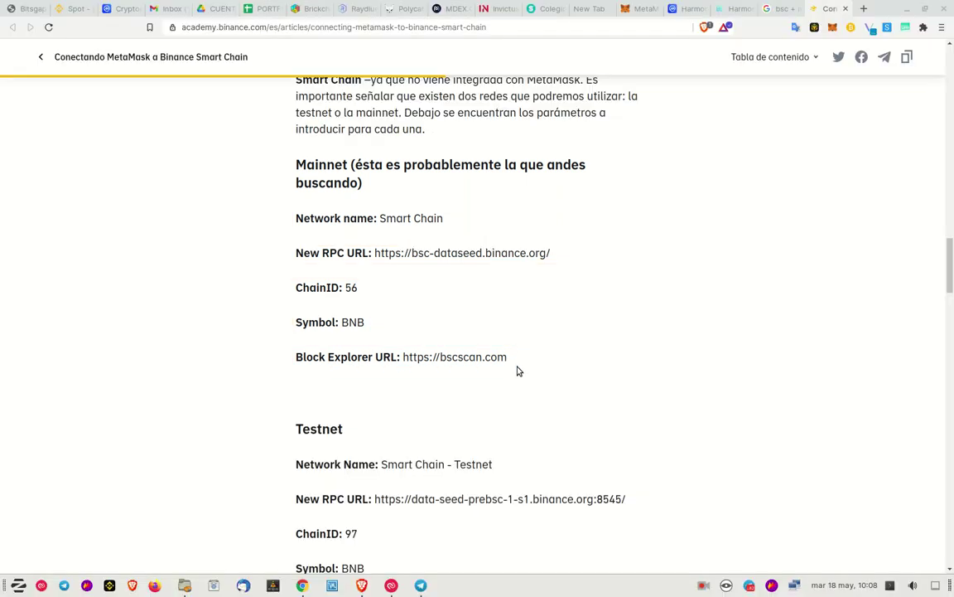
Step: Return to MetaMask's Networks settings and review the Matic Mainnet name, RPC URL, chain ID and currency symbol, highlighting each field
left_click(642, 8)
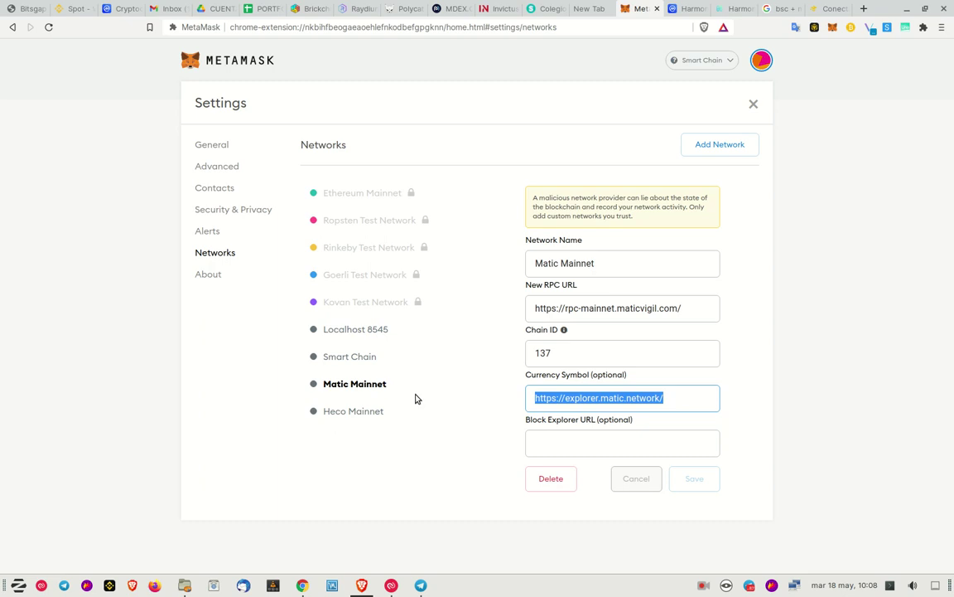
left_click(623, 262)
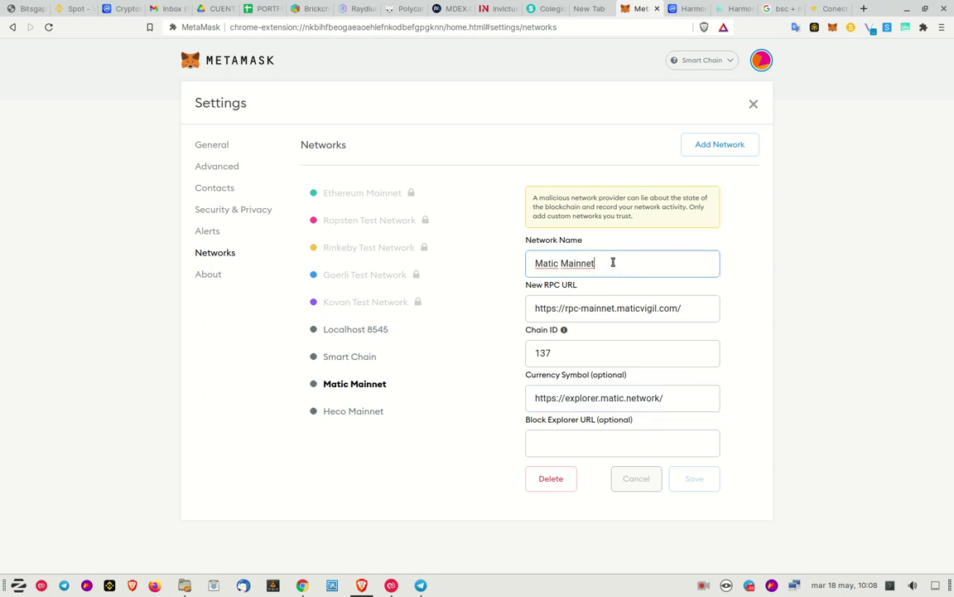
left_click_drag(613, 262, 471, 241)
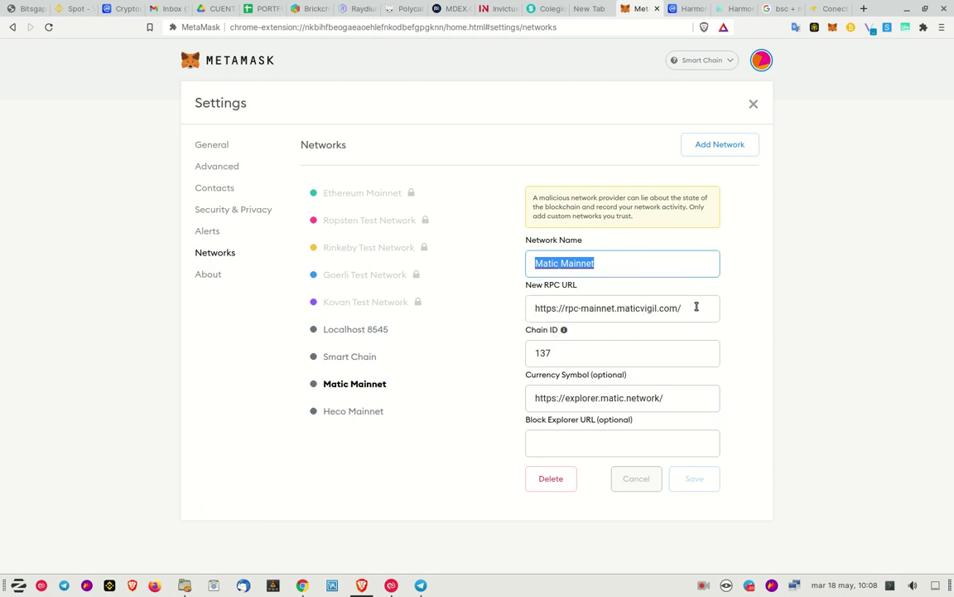
left_click_drag(693, 306, 529, 313)
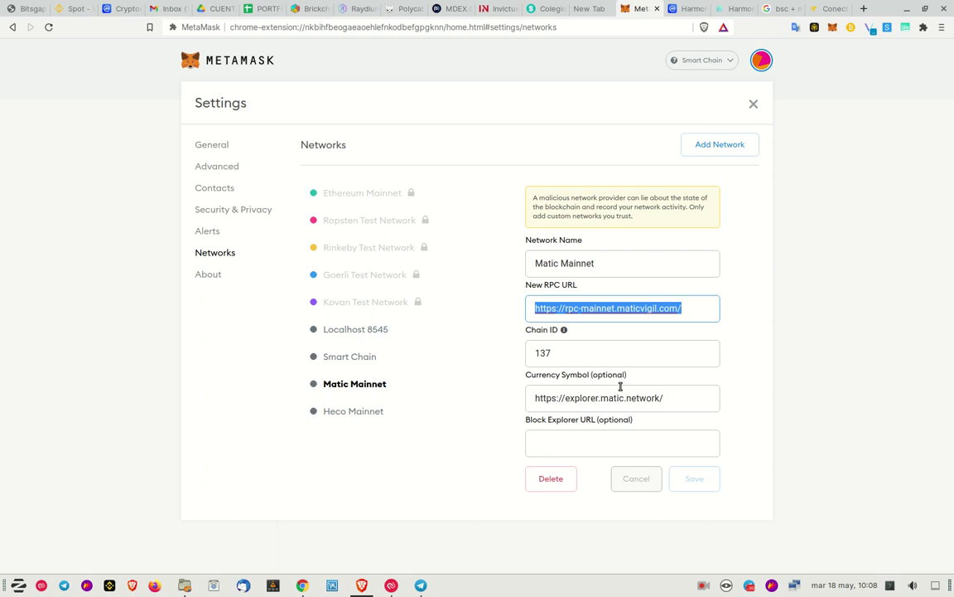
left_click_drag(559, 355, 533, 352)
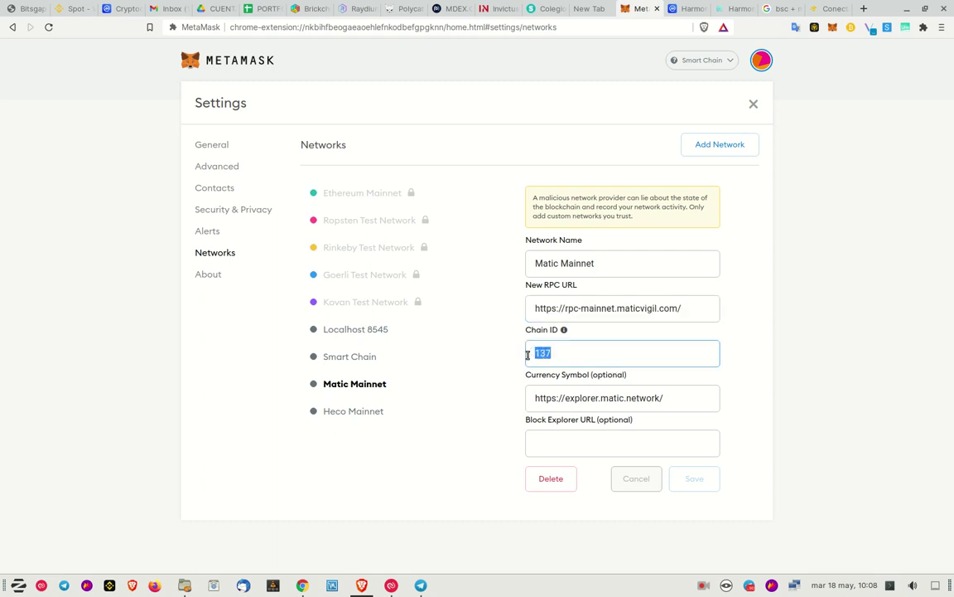
left_click_drag(665, 398, 534, 396)
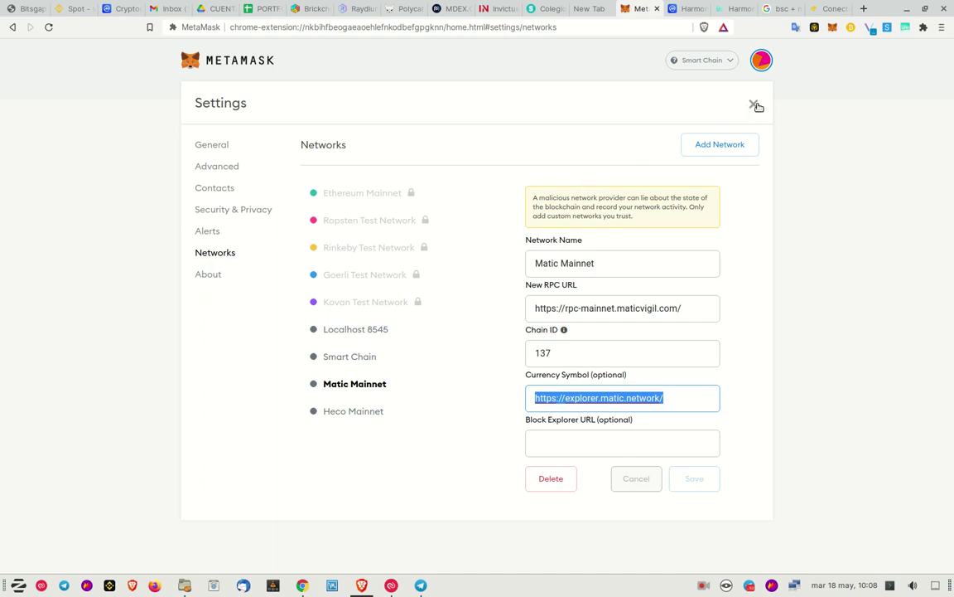
Step: Close the settings, compare the account's balance on Ethereum Mainnet and Smart Chain, and view the assets held on Smart Chain
left_click(754, 104)
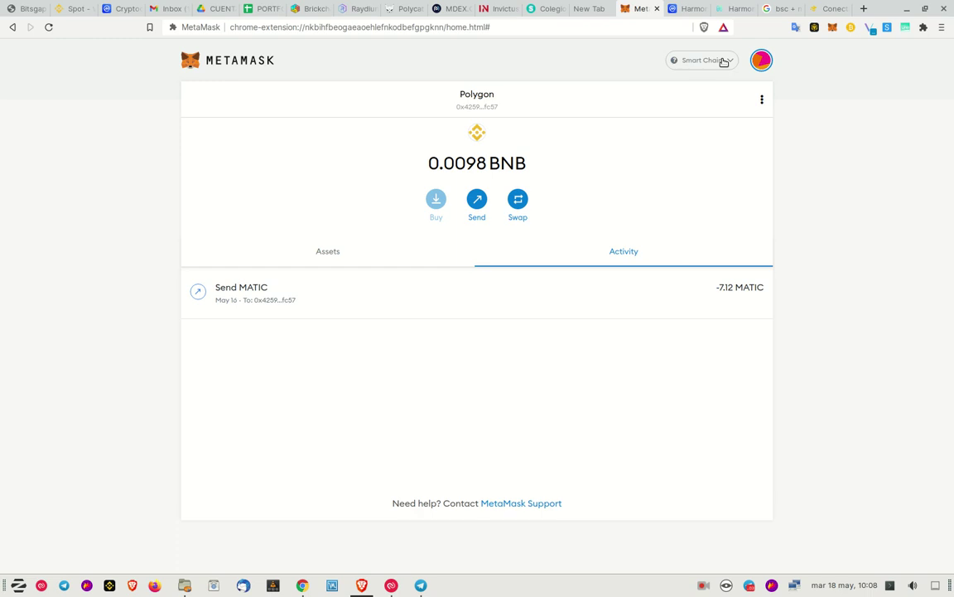
left_click(724, 62)
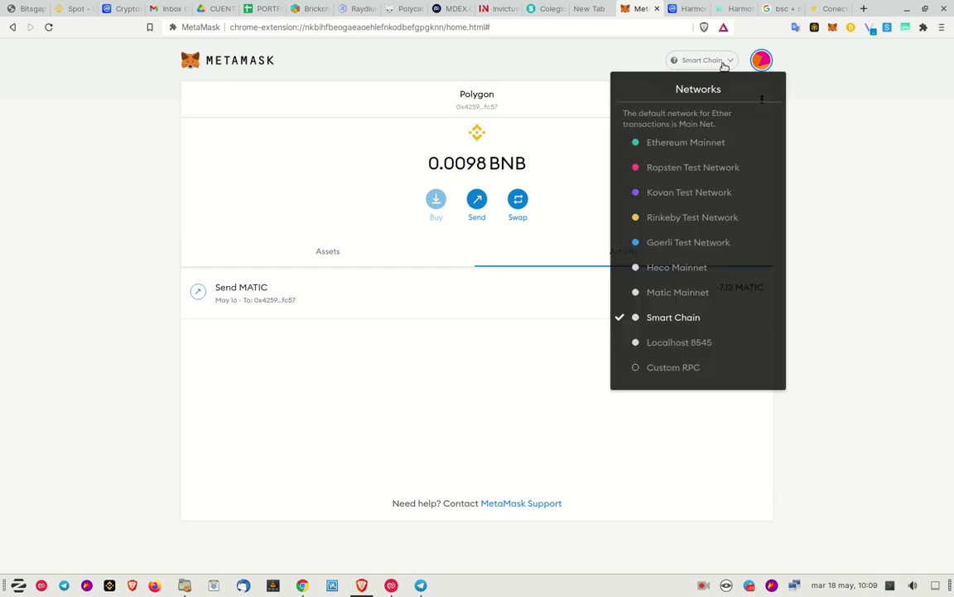
left_click(717, 144)
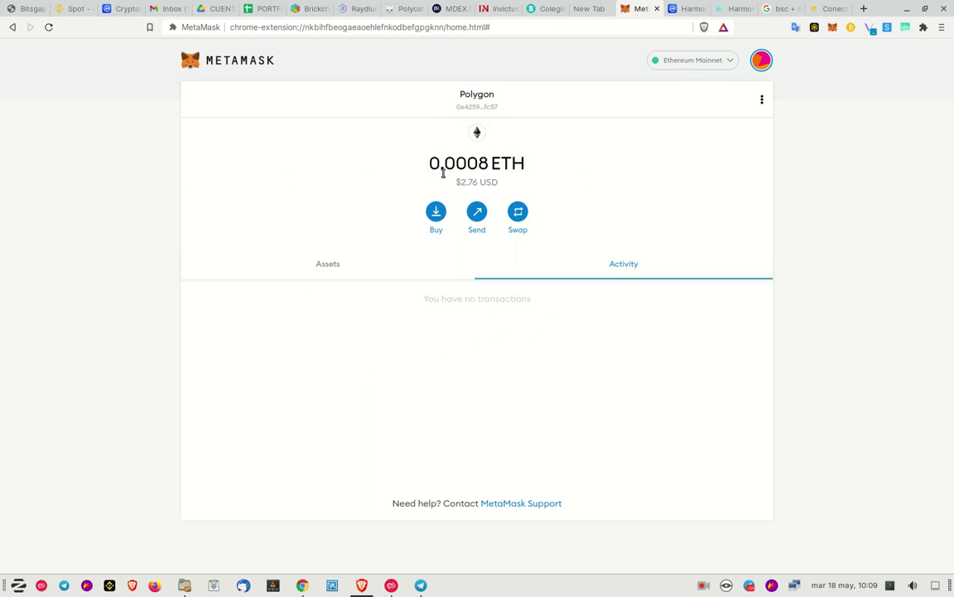
left_click(703, 61)
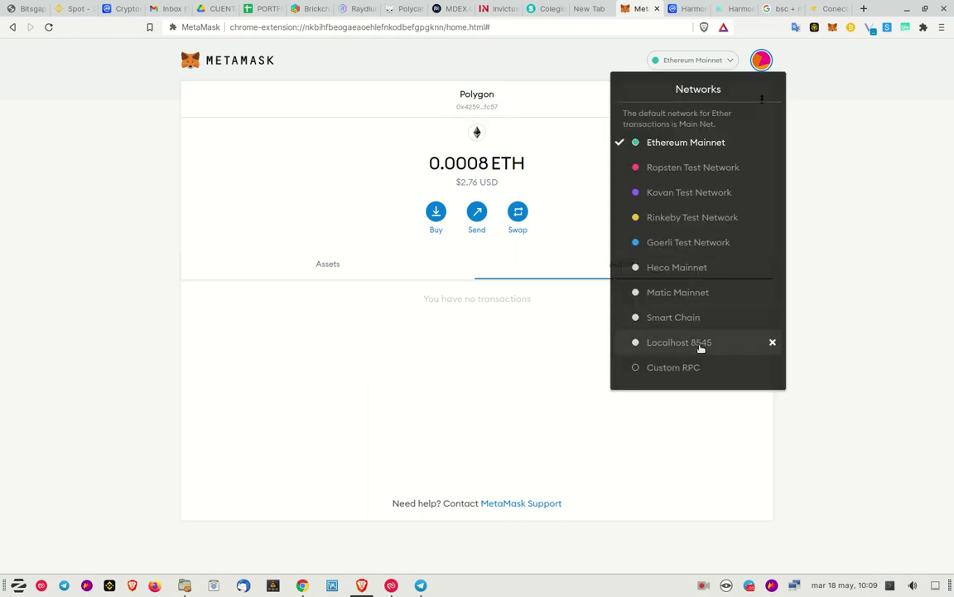
left_click(687, 319)
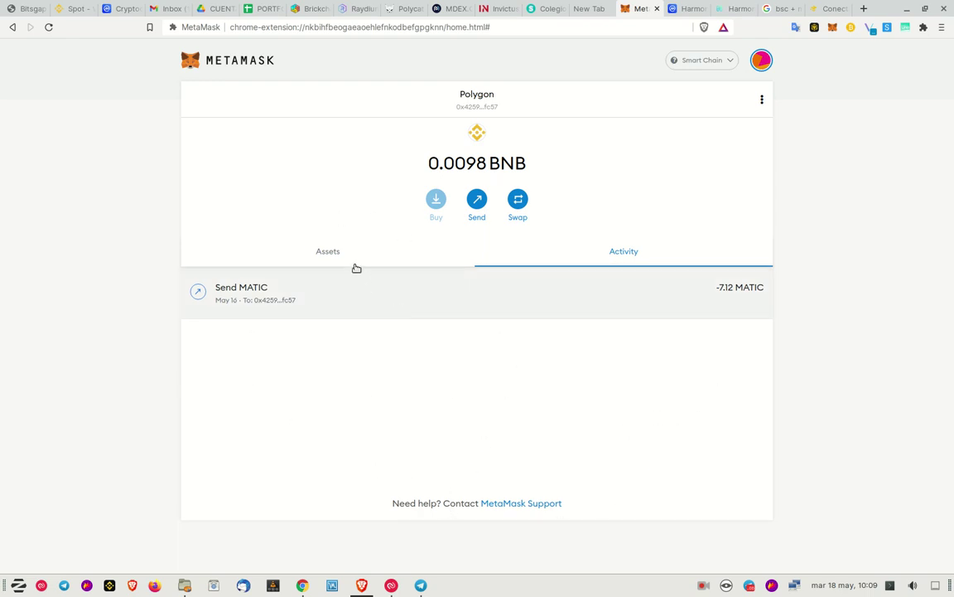
left_click(325, 249)
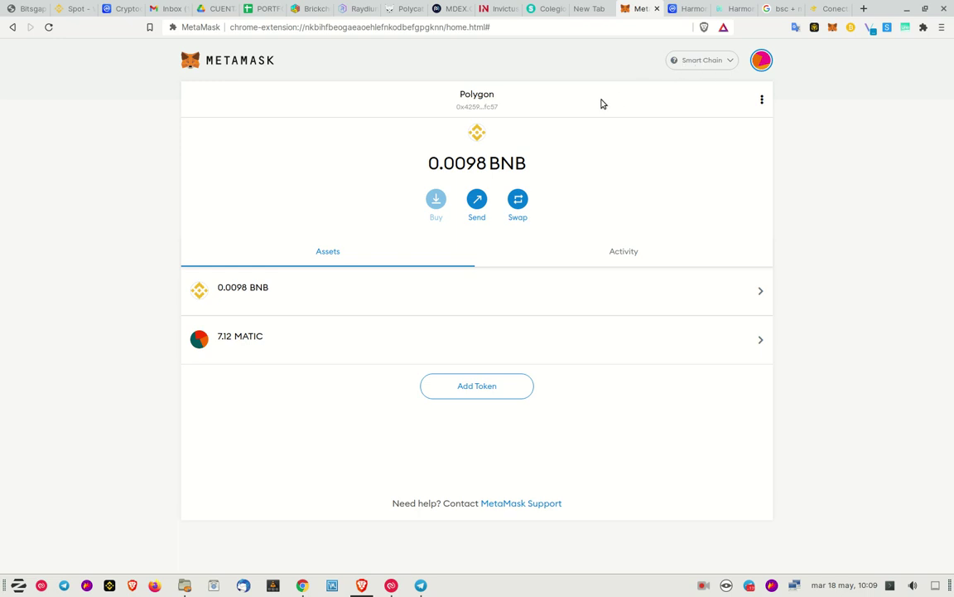
Step: Switch the wallet to Ethereum Mainnet, add Matic Network Token (MATIC) by searching "matic", and return to the account overview
left_click(722, 60)
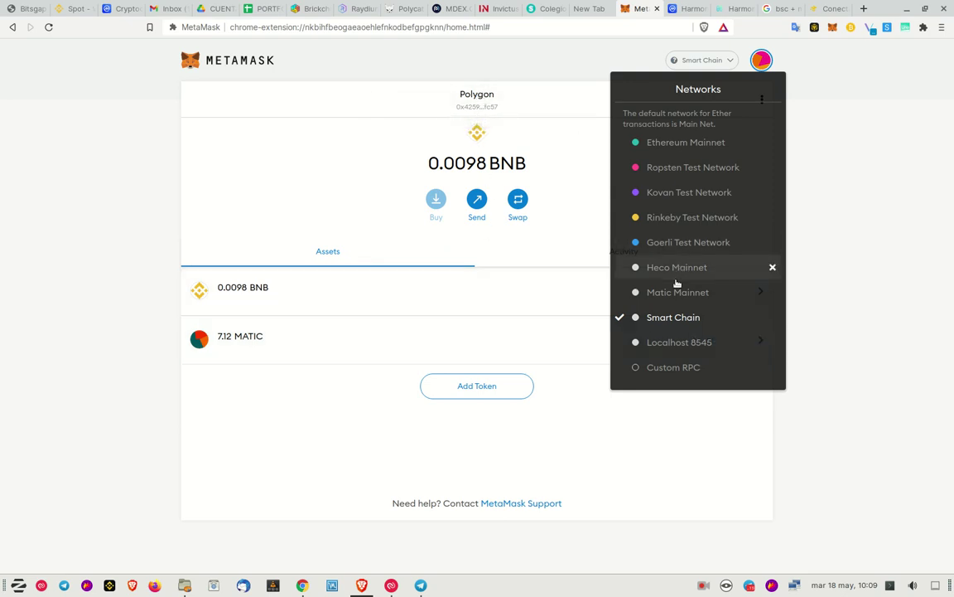
left_click(682, 149)
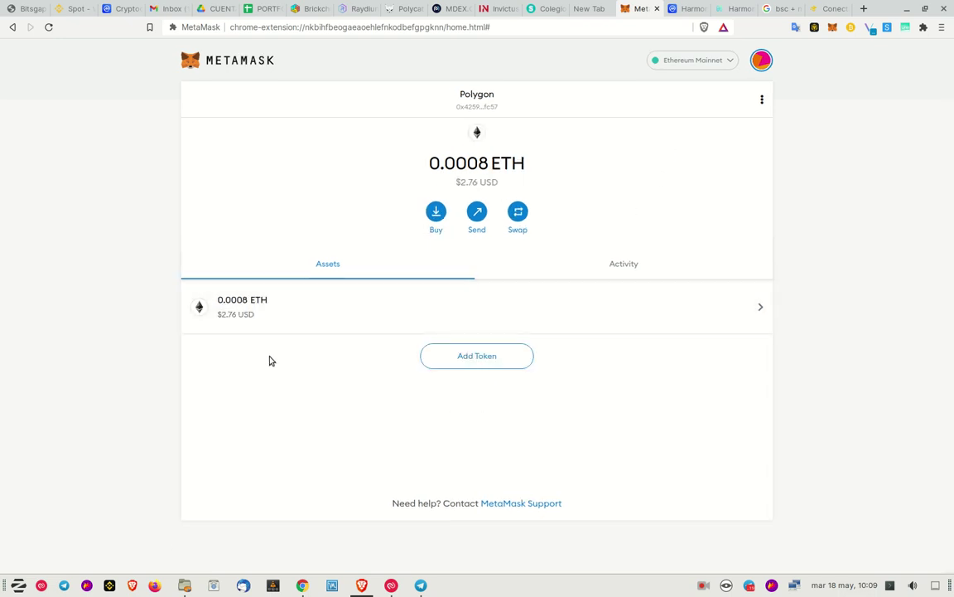
left_click(486, 359)
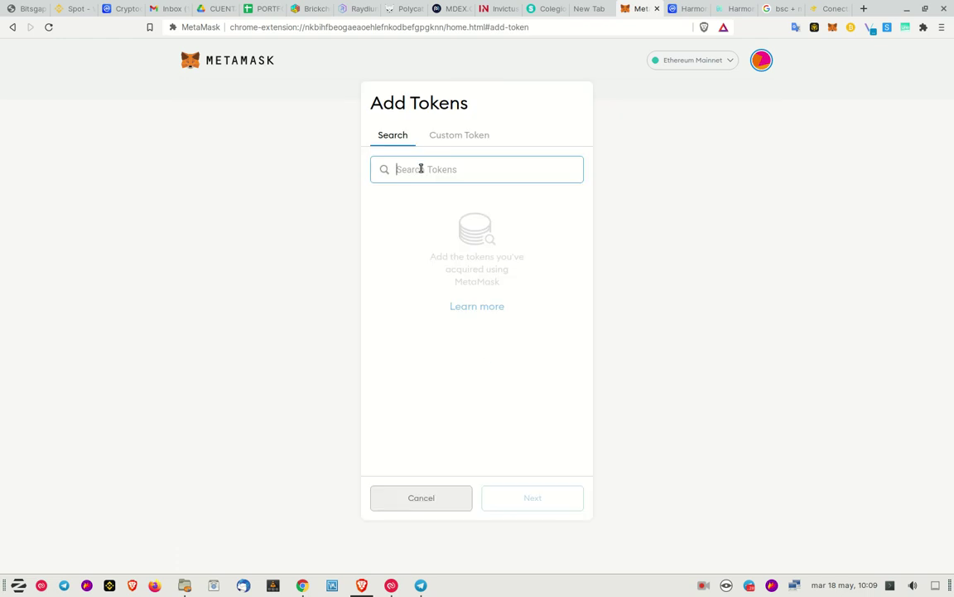
type("matic")
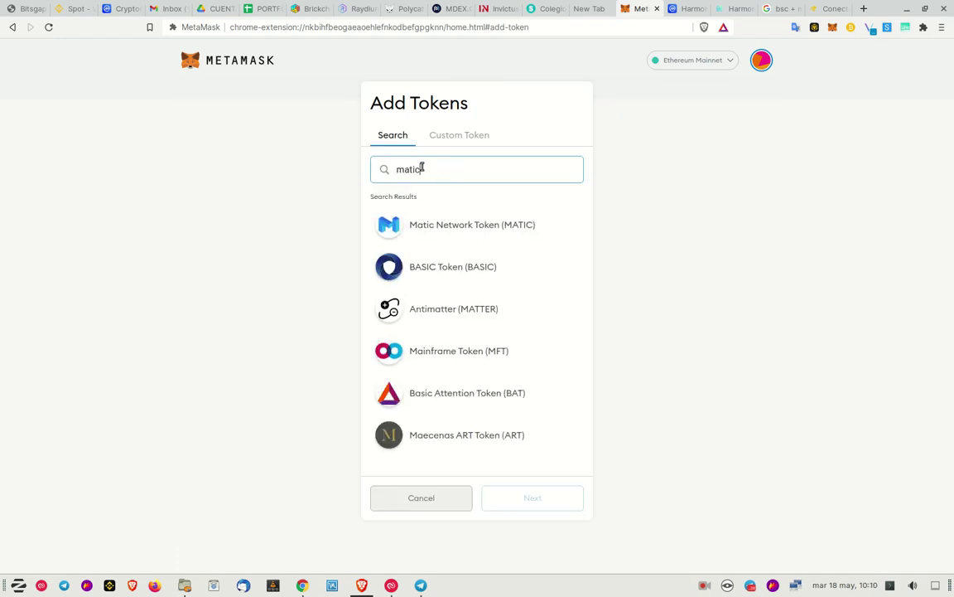
left_click(469, 236)
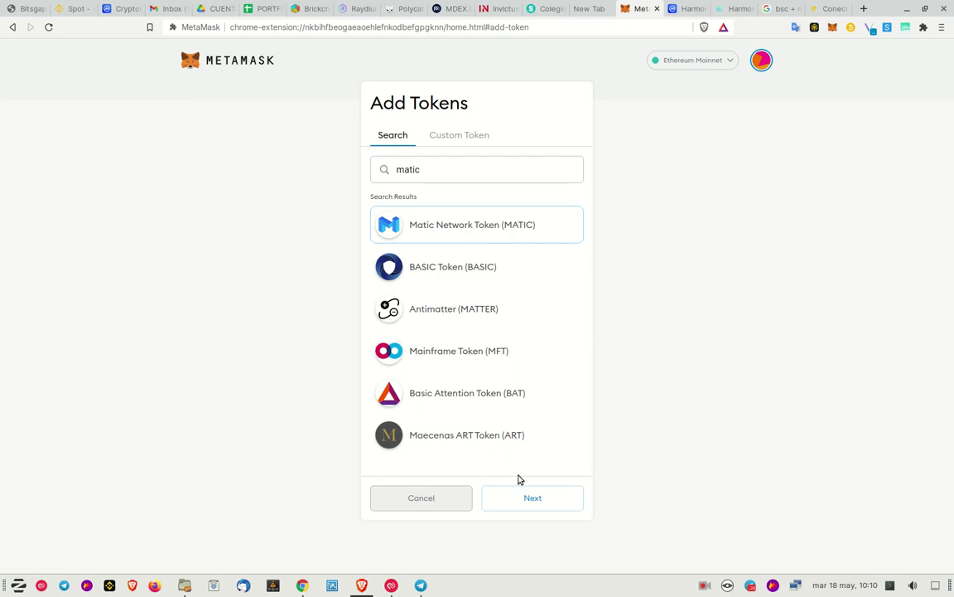
left_click(533, 501)
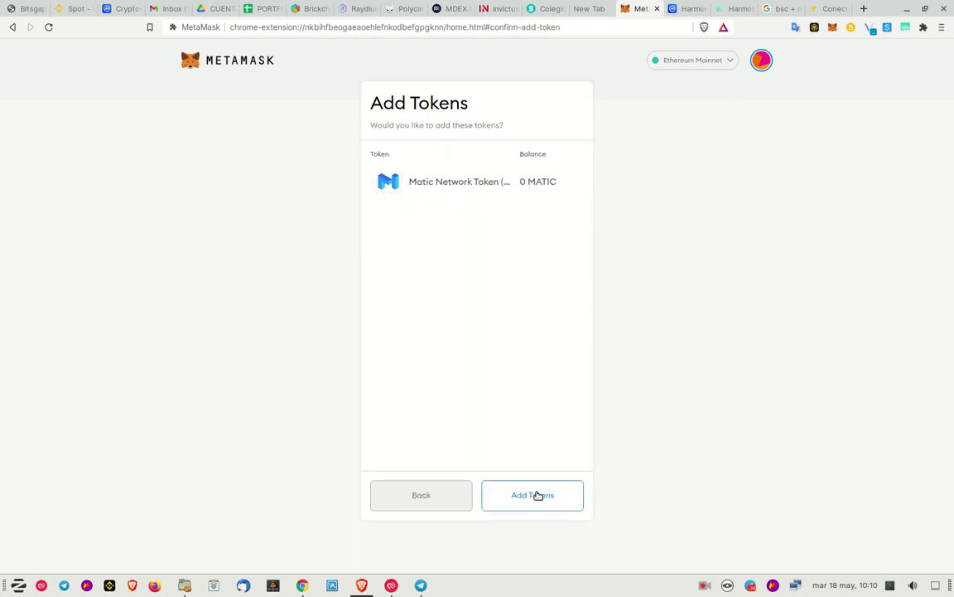
left_click(535, 500)
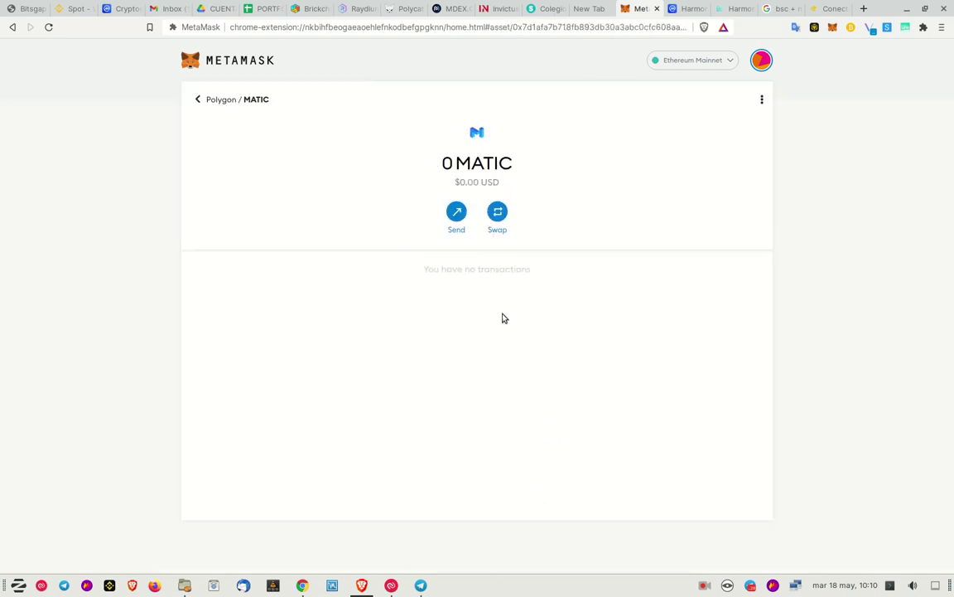
left_click(196, 99)
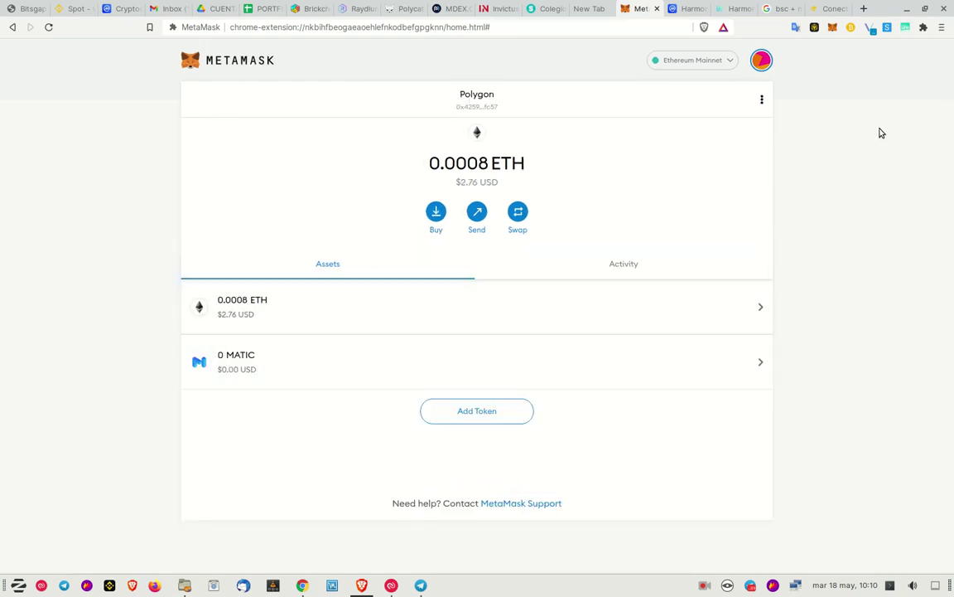
Step: View the account's assets on Smart Chain, and open the custom token form on Matic Mainnet
left_click(670, 57)
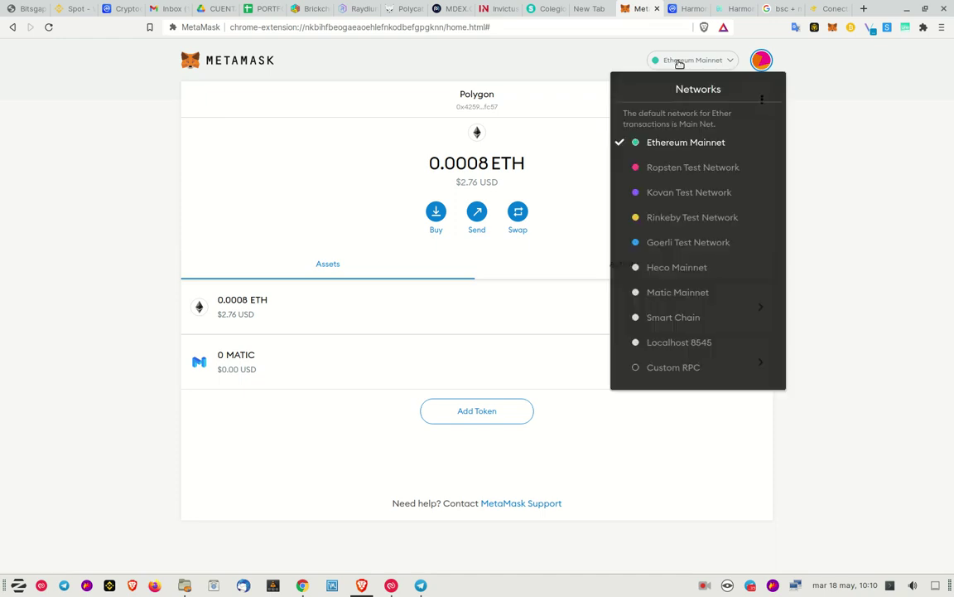
left_click(698, 319)
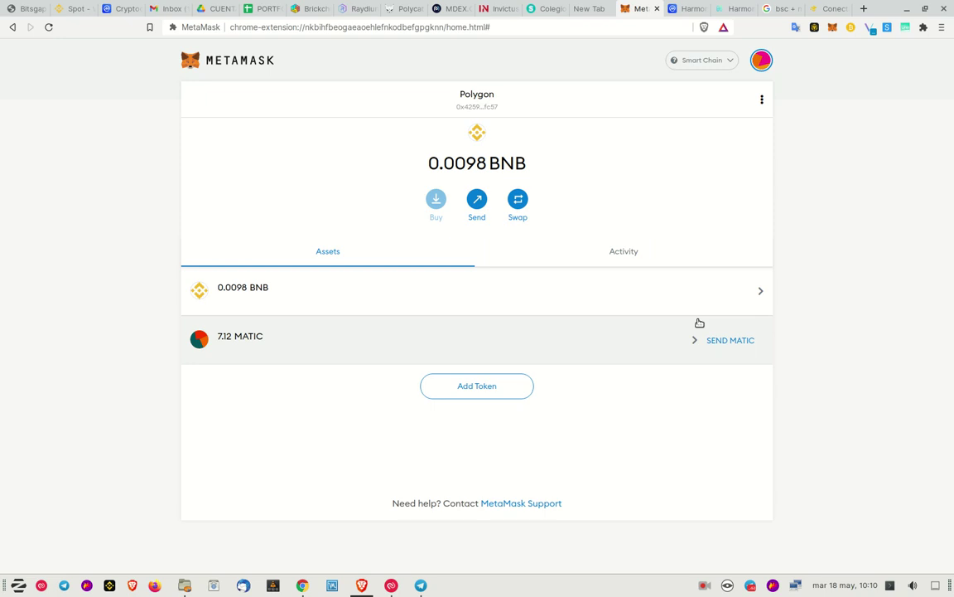
left_click(704, 61)
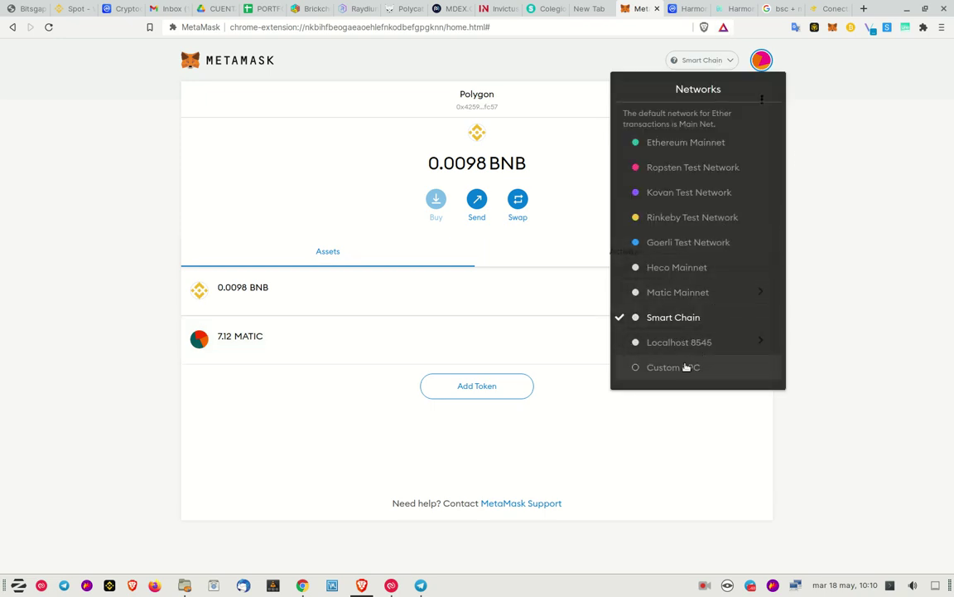
left_click(686, 293)
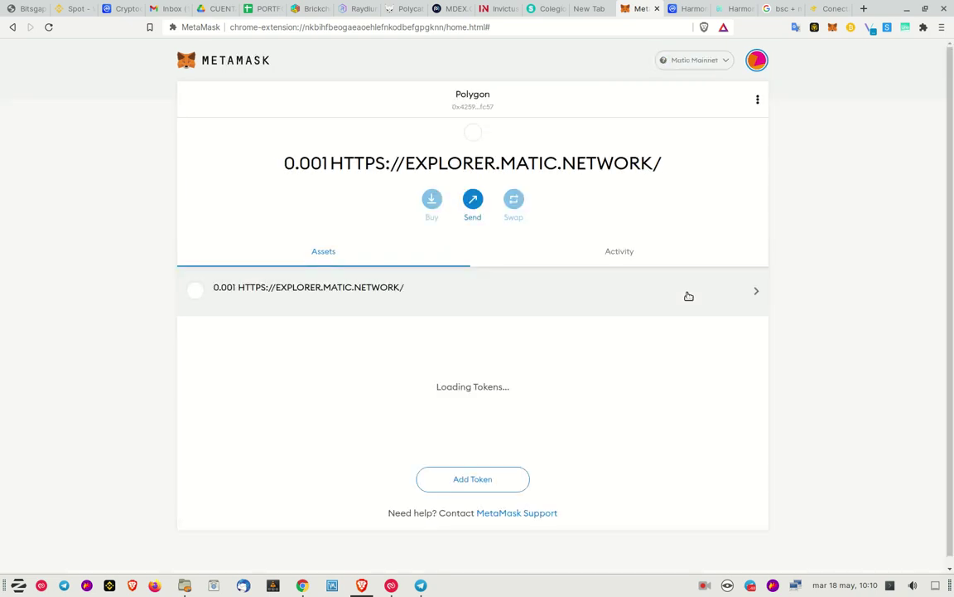
left_click(448, 485)
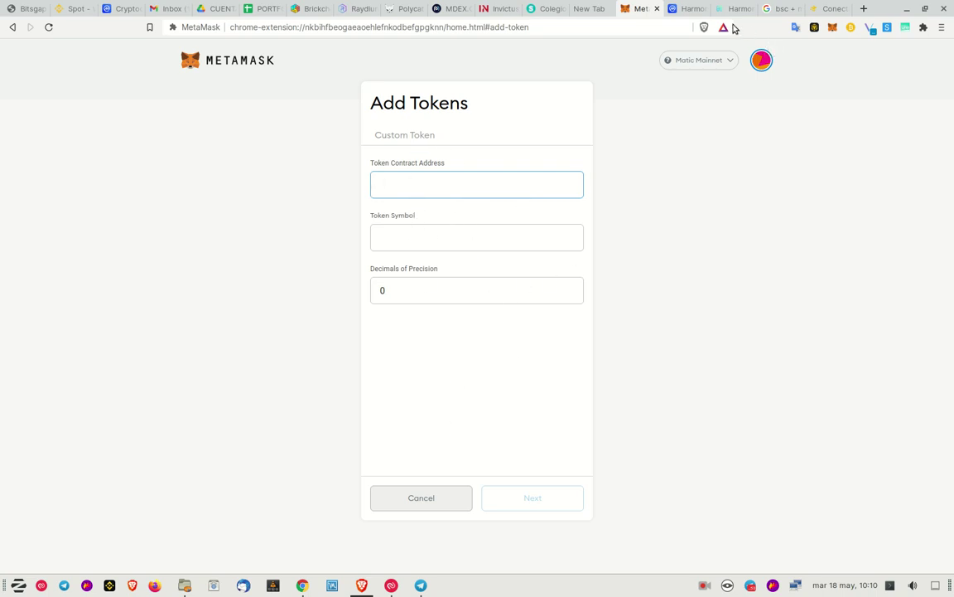
Step: Switch to CoinMarketCap, search for "polygon", and copy the Ethereum contract address of Polygon (MATIC)
left_click(688, 9)
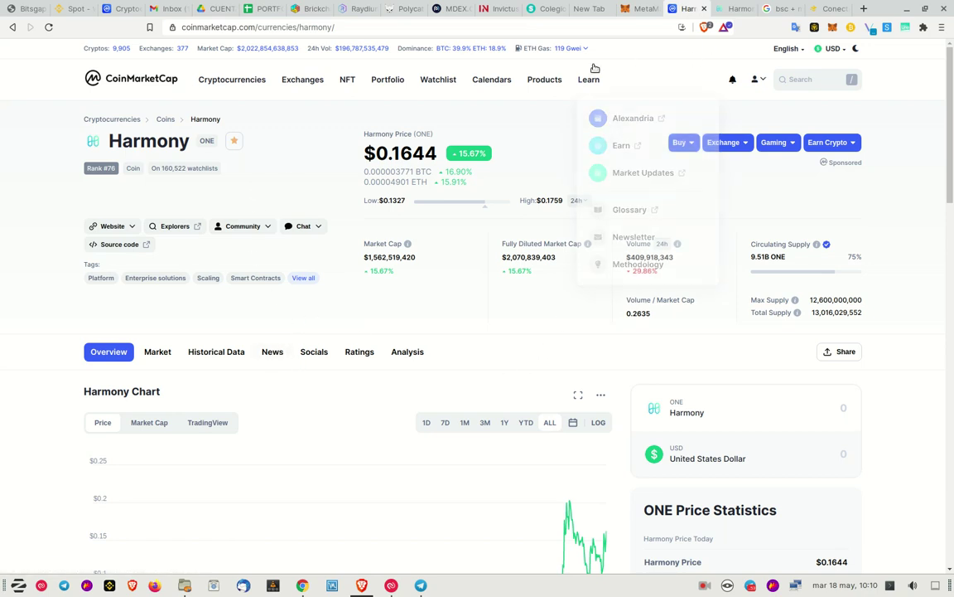
left_click(800, 79)
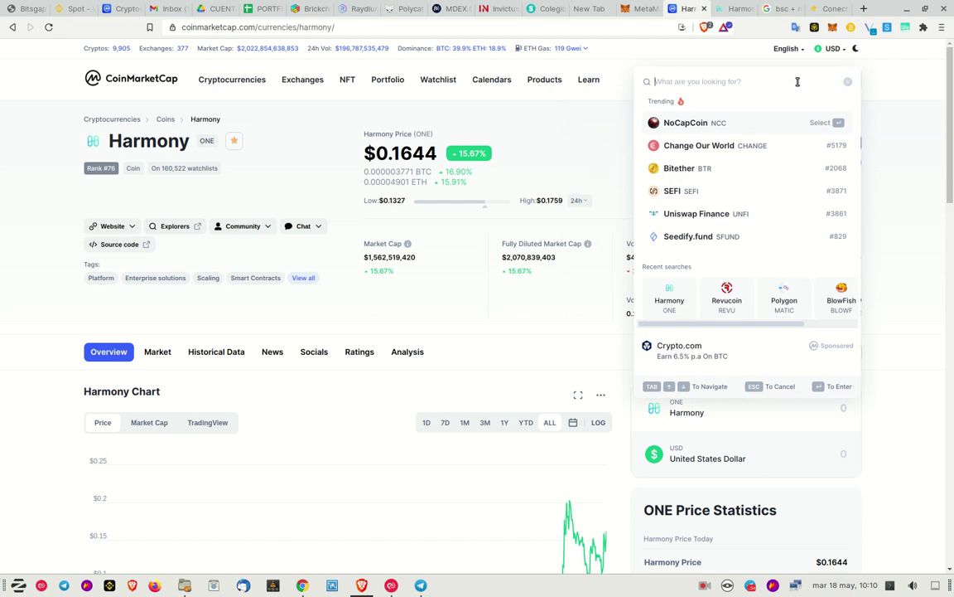
type("polygon")
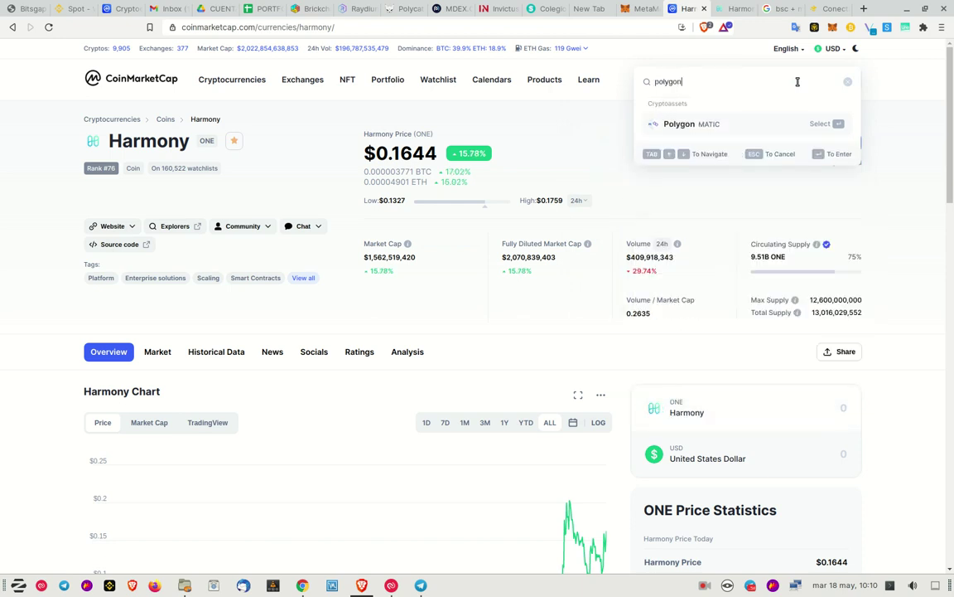
left_click(710, 126)
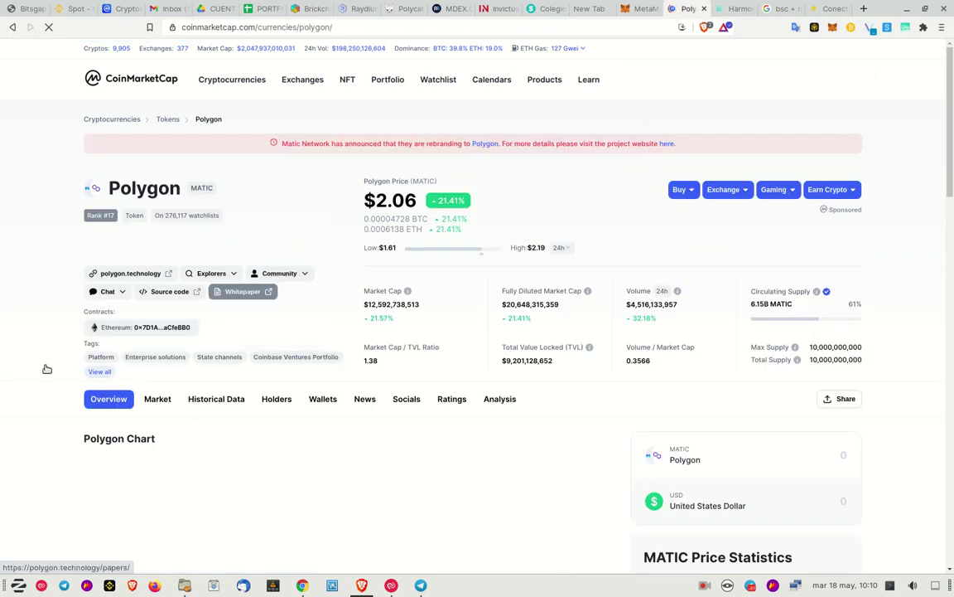
left_click(198, 327)
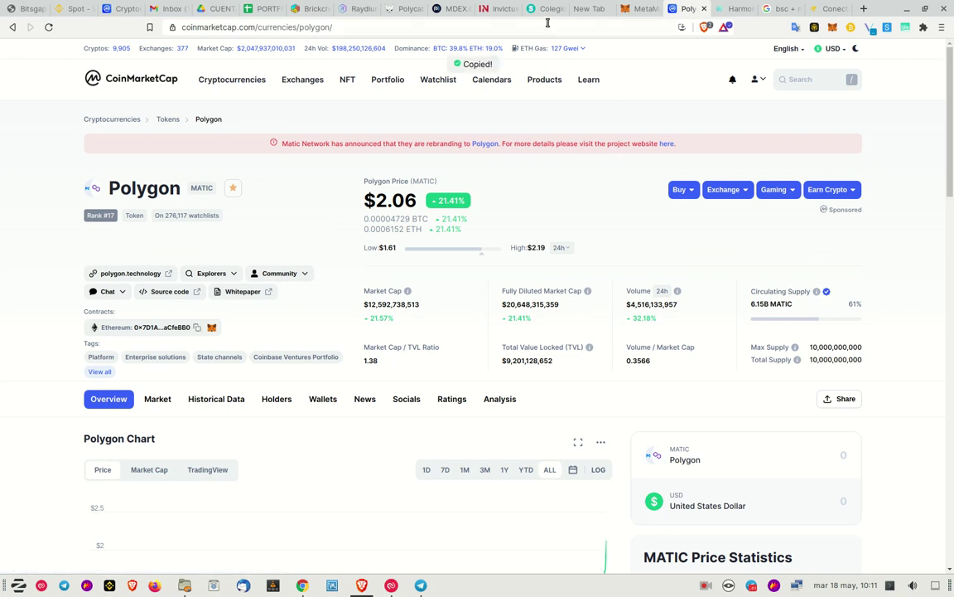
Step: Return to MetaMask, add MATIC on Matic Mainnet using the copied contract address, and check its balance in the asset list
left_click(638, 9)
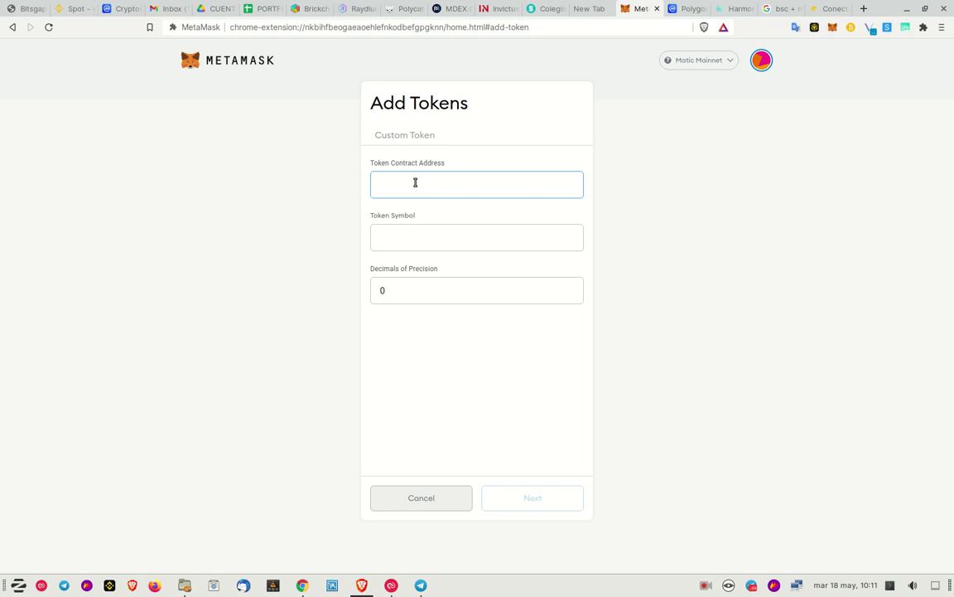
key("ctrl+v")
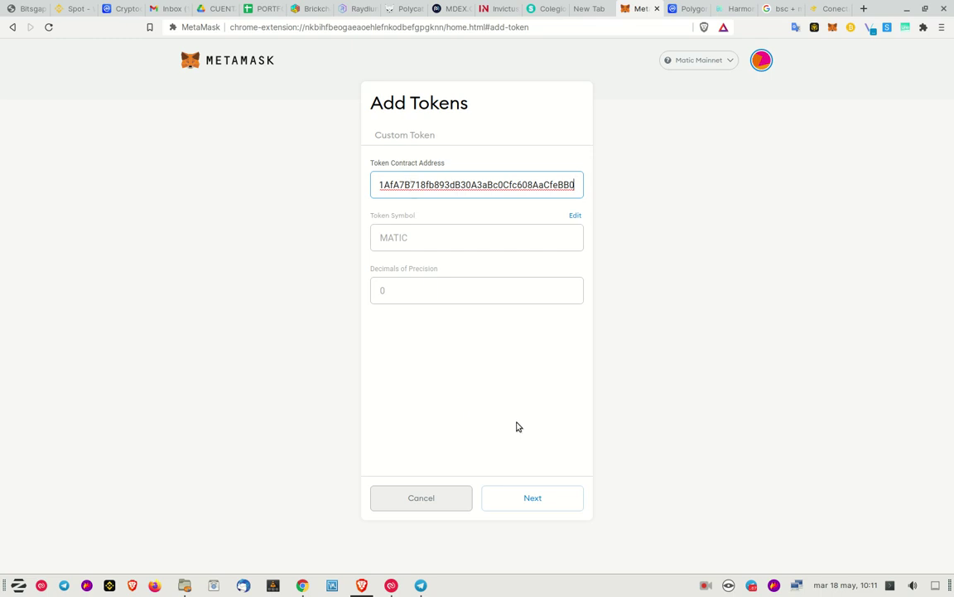
left_click(522, 500)
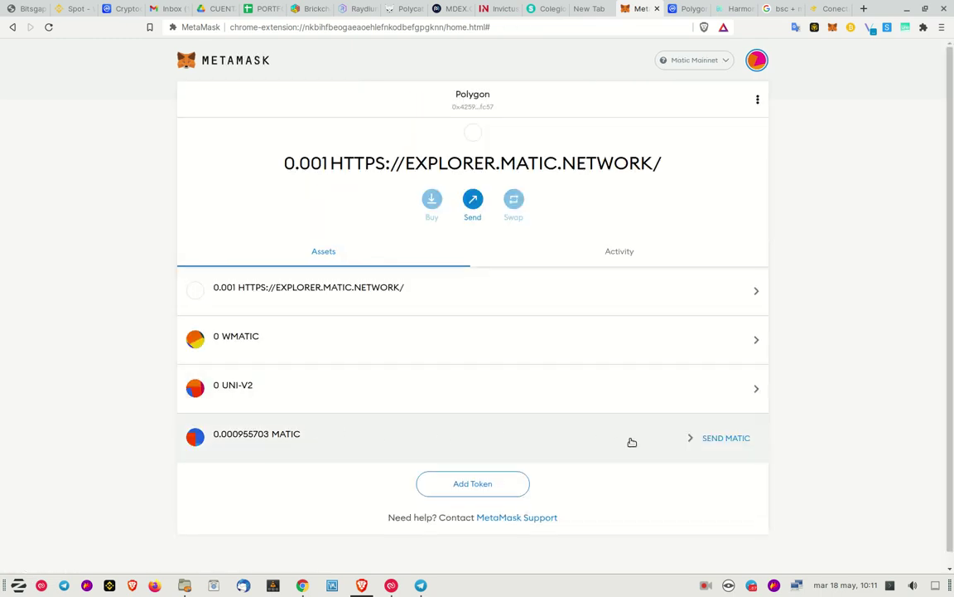
left_click_drag(631, 440, 208, 430)
left_click(47, 378)
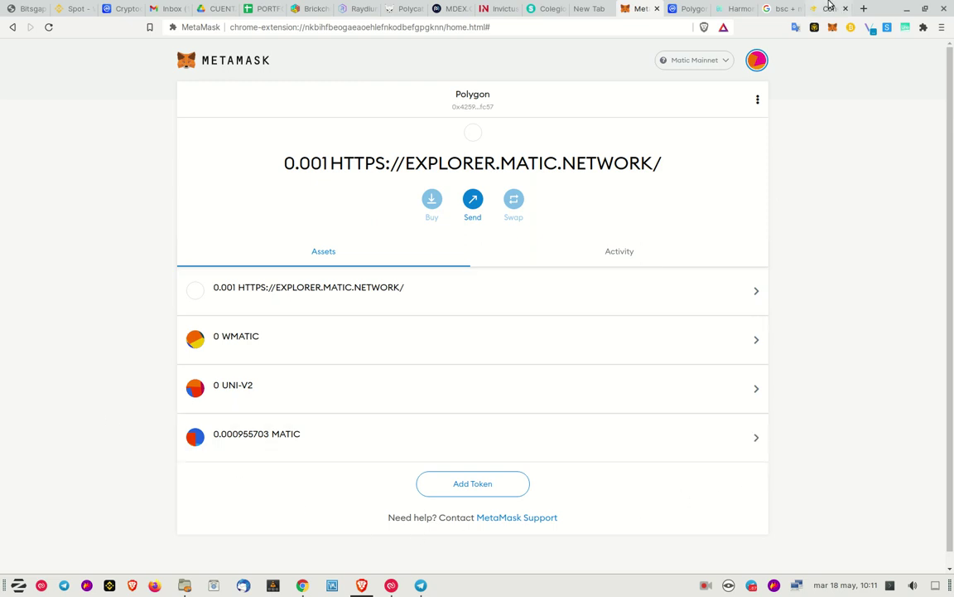
Step: Search CoinMarketCap for "math" and copy the Ethereum contract address of the MATH token
left_click(694, 10)
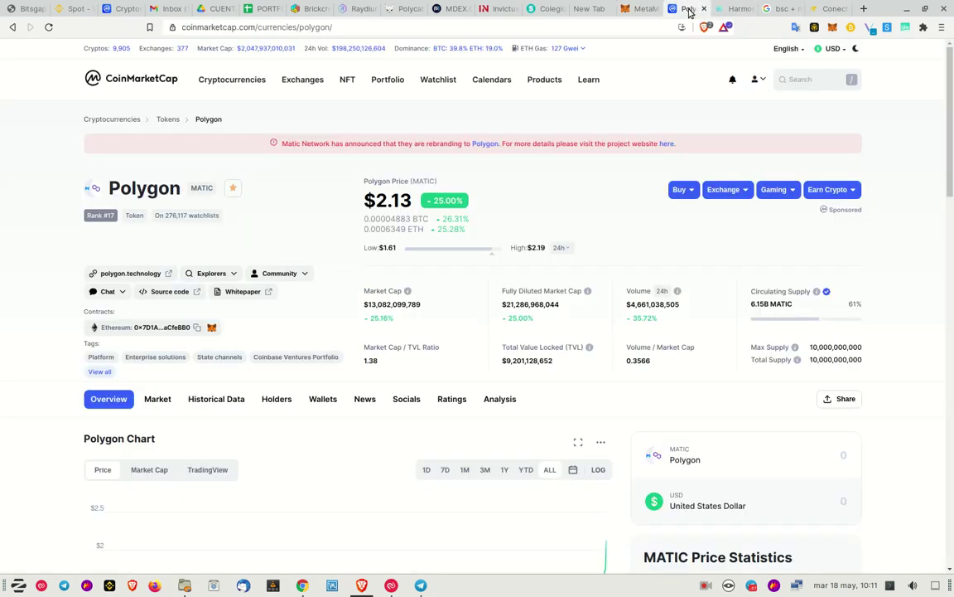
left_click(798, 81)
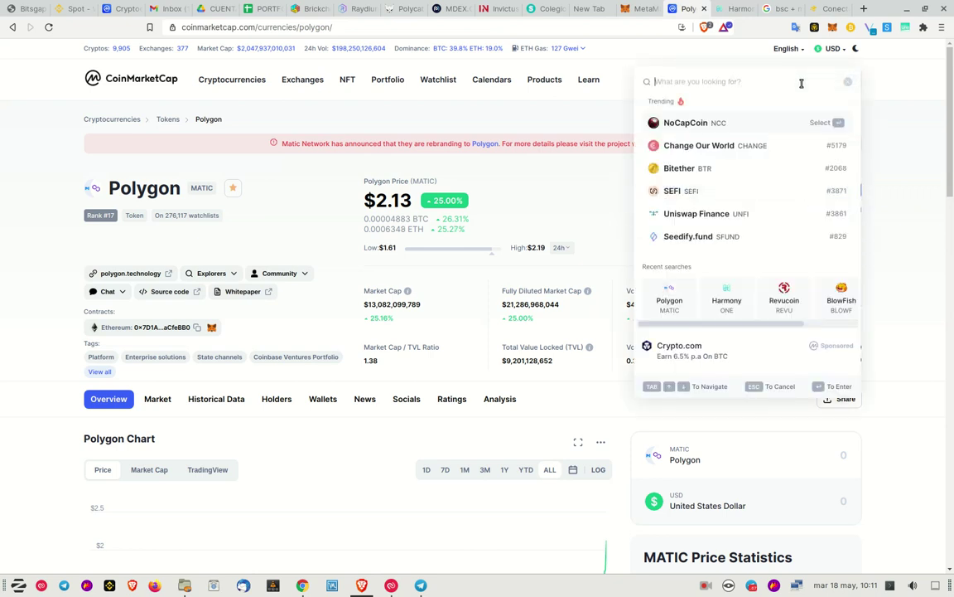
type("math")
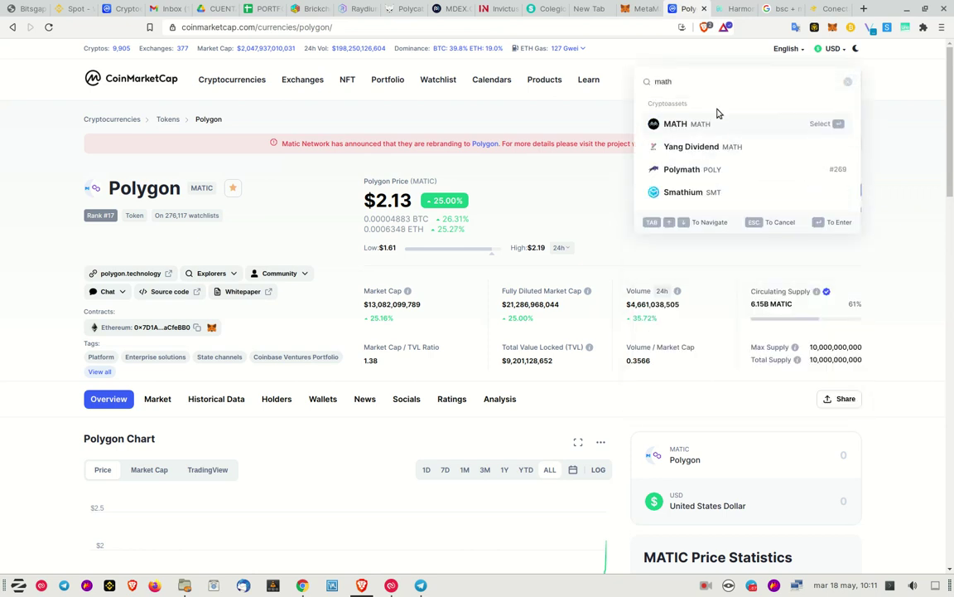
left_click(673, 129)
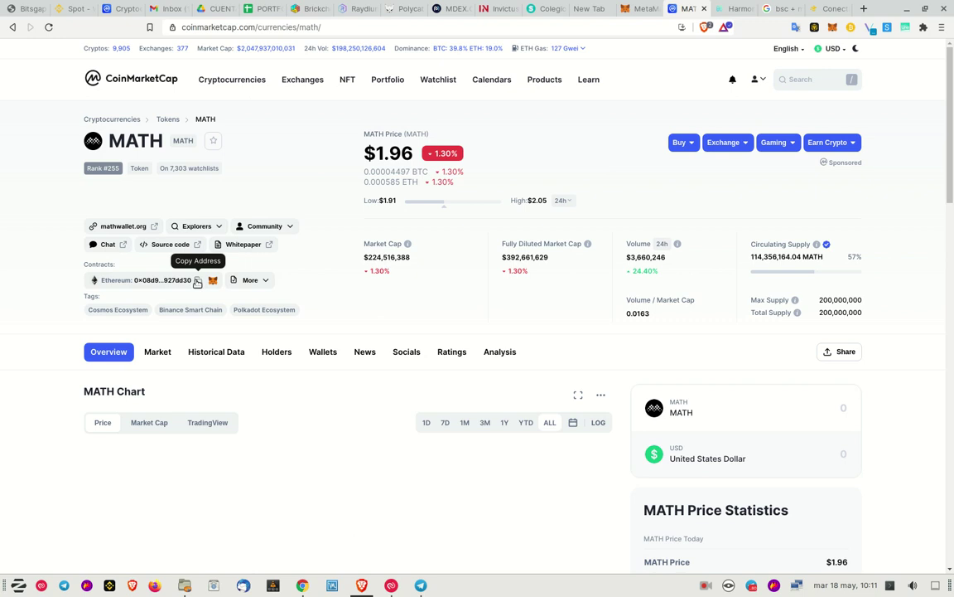
left_click(197, 281)
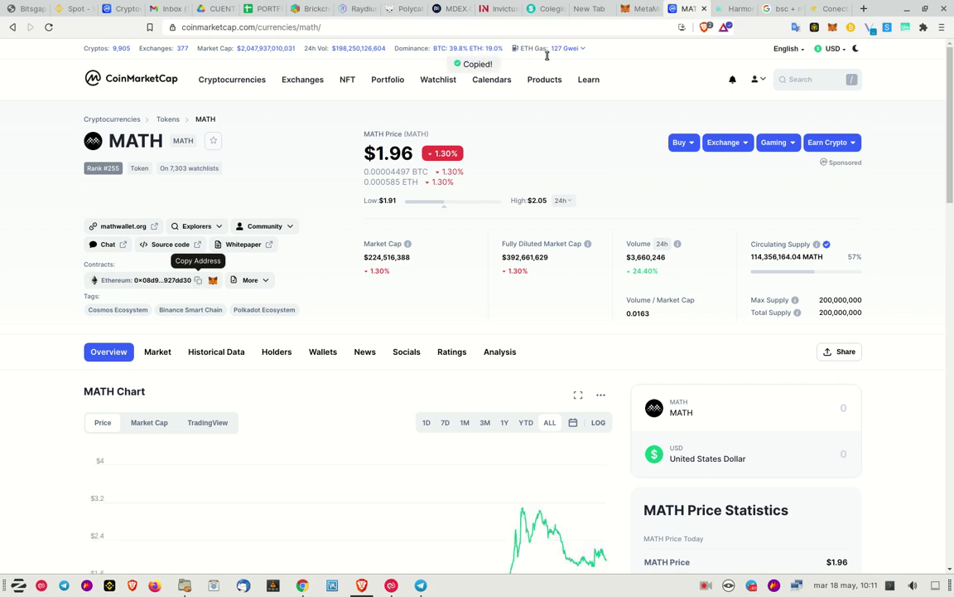
Step: Start a new custom token in MetaMask on Matic Mainnet with the copied MATH contract address and the token symbol MATH
left_click(637, 8)
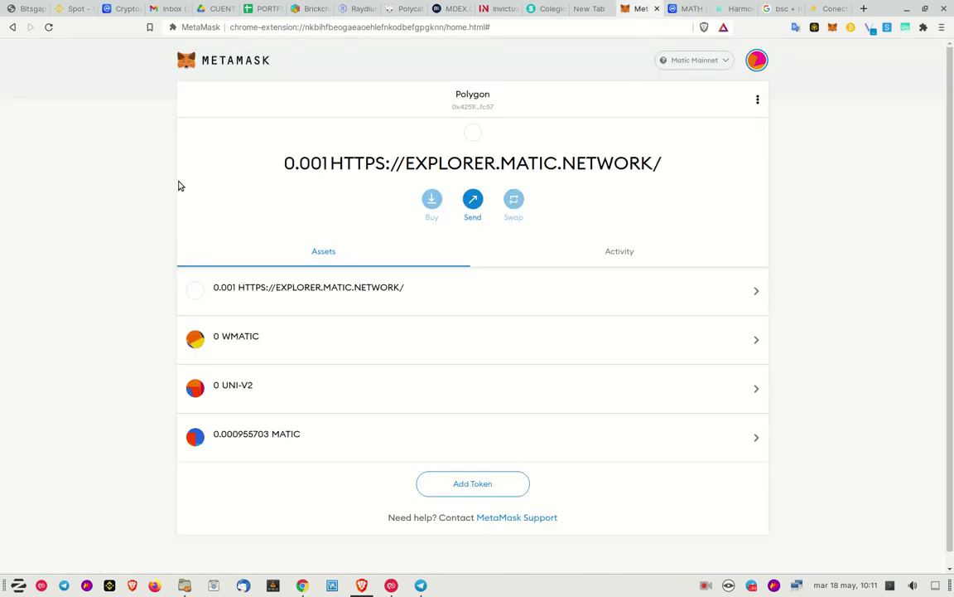
left_click(481, 485)
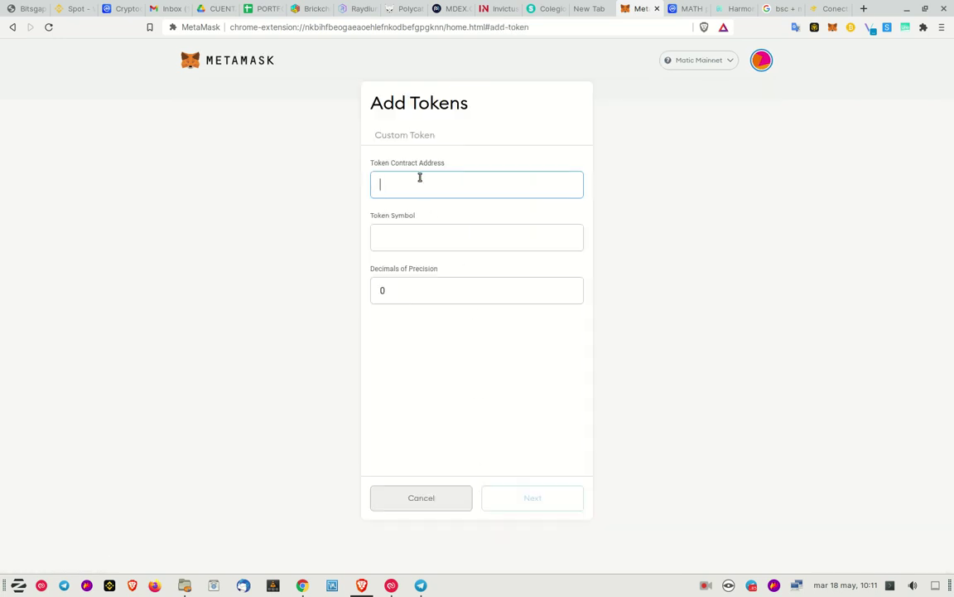
key("ctrl+v")
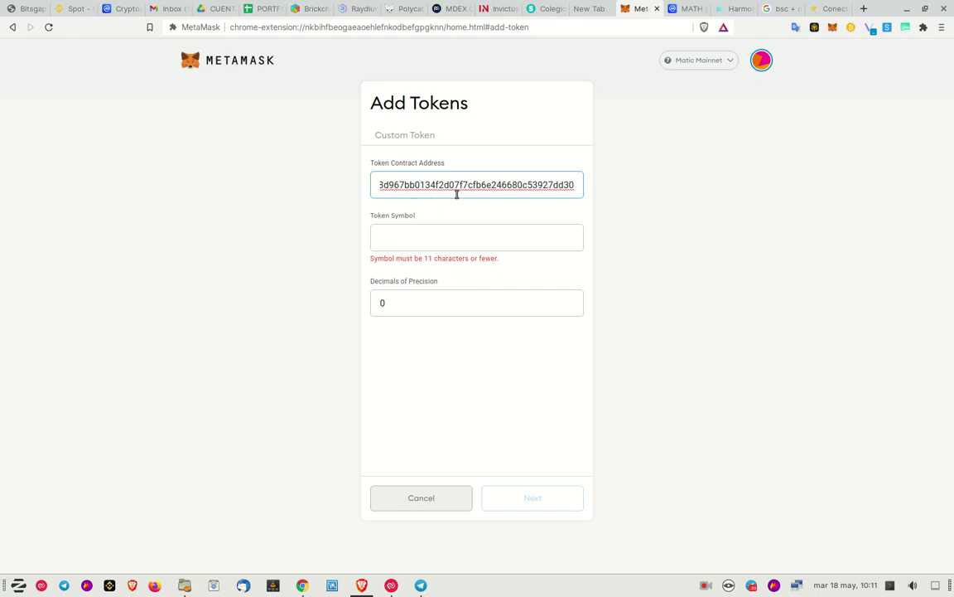
left_click(403, 238)
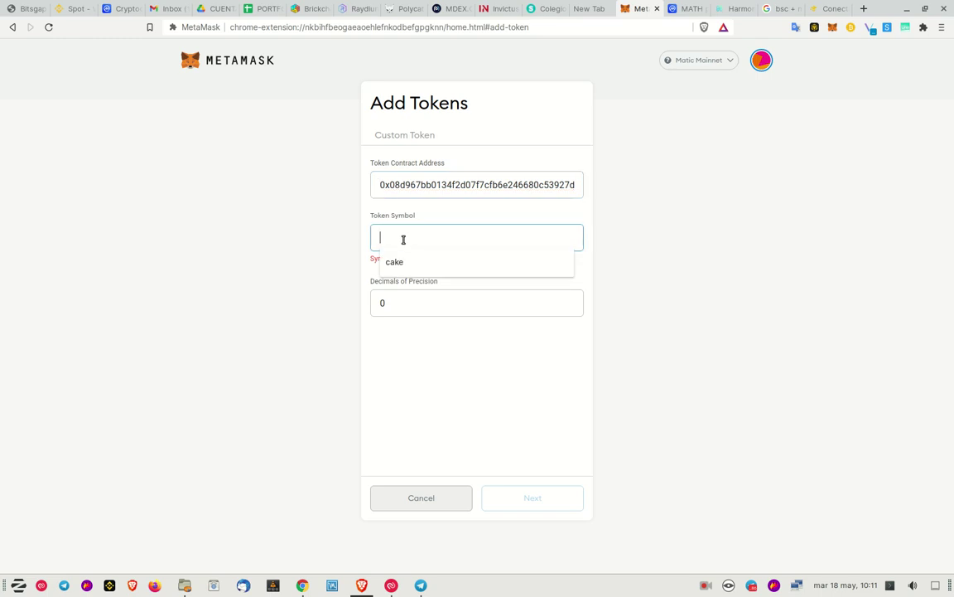
type("MATH")
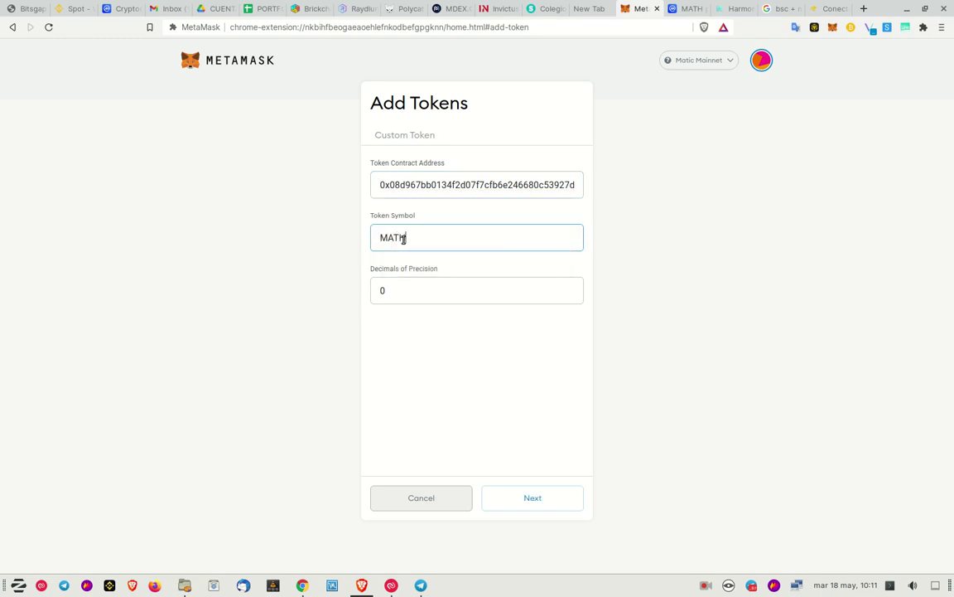